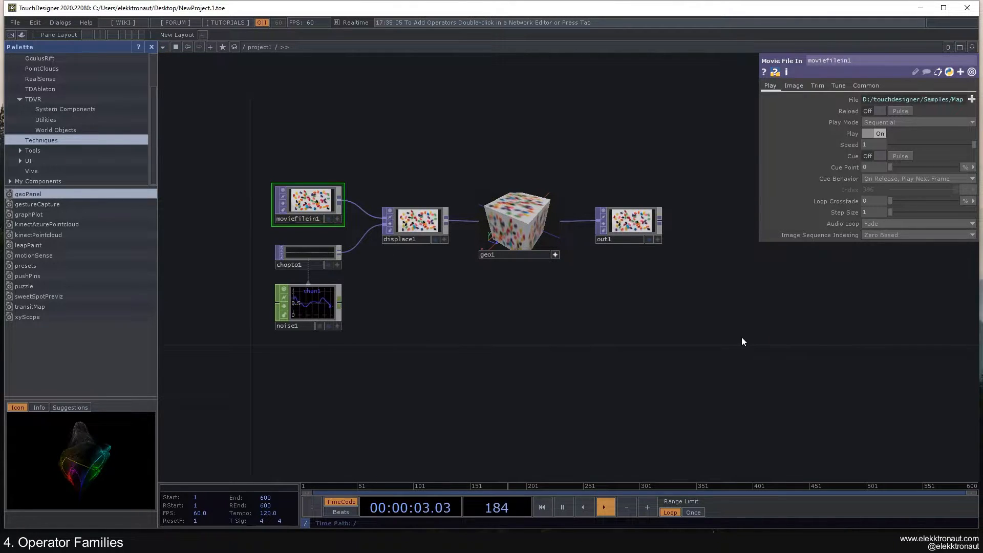
Close the component Palette to free up space for the network view
drag(636, 374, 587, 327)
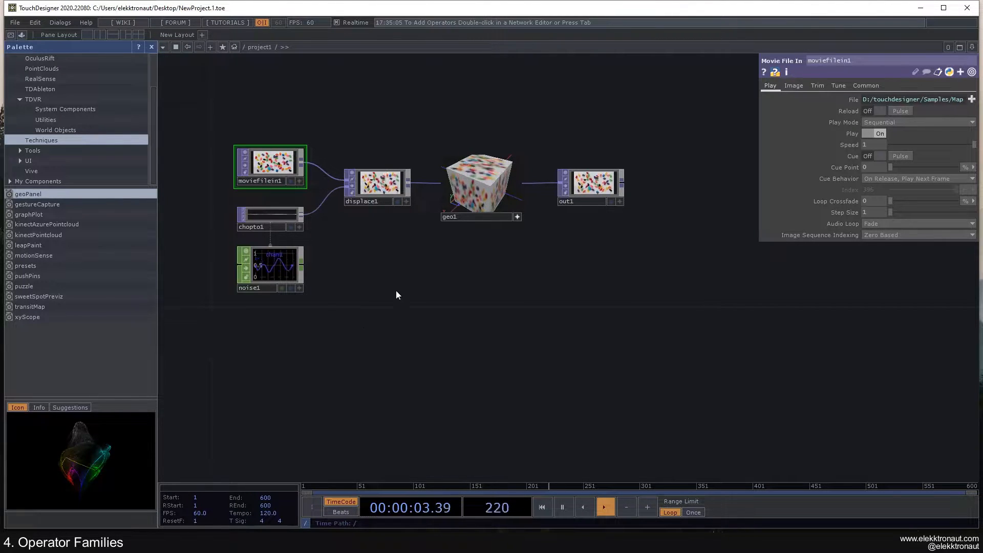
click(151, 47)
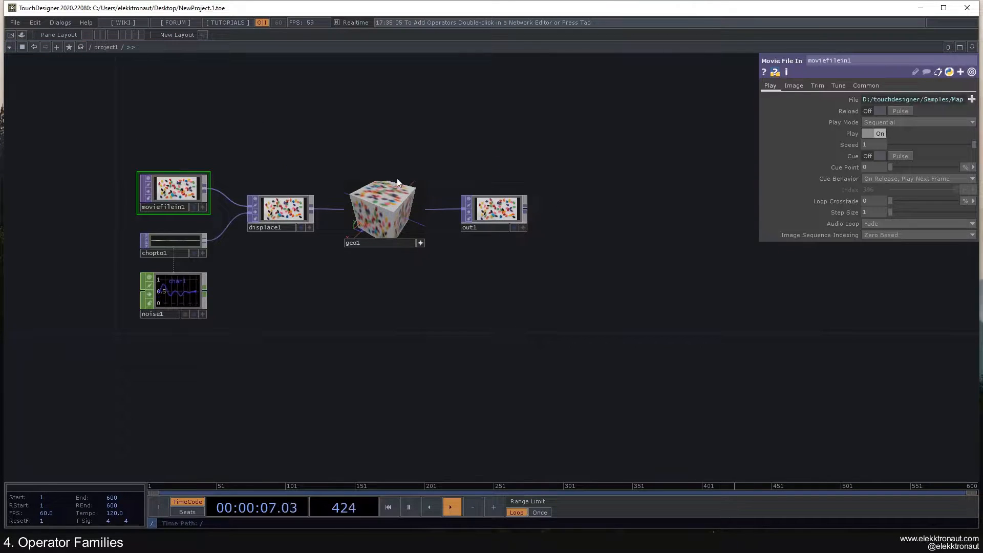
Bring up the operator creation dialog and the network's context menu, dismissing each without adding an operator
key(Tab)
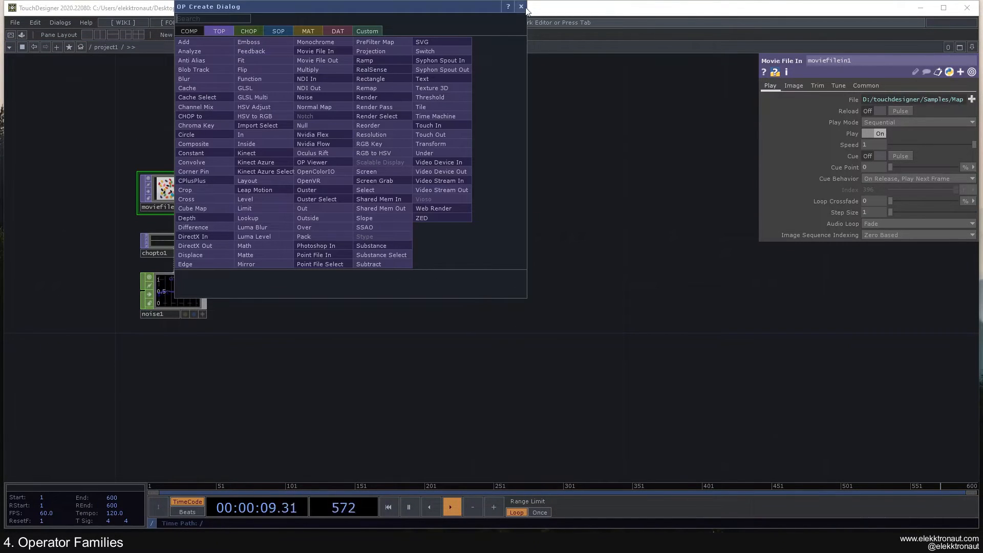
click(156, 74)
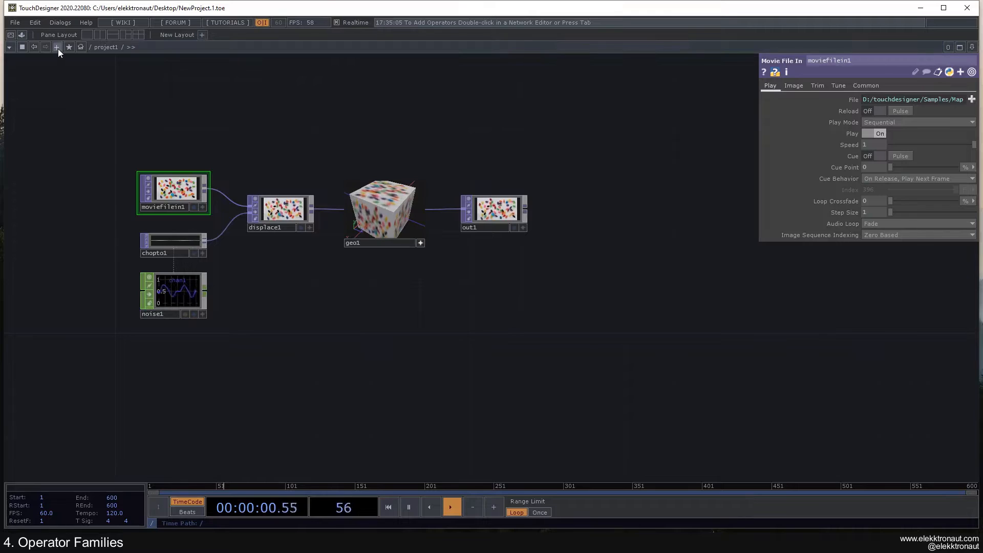
right_click(309, 107)
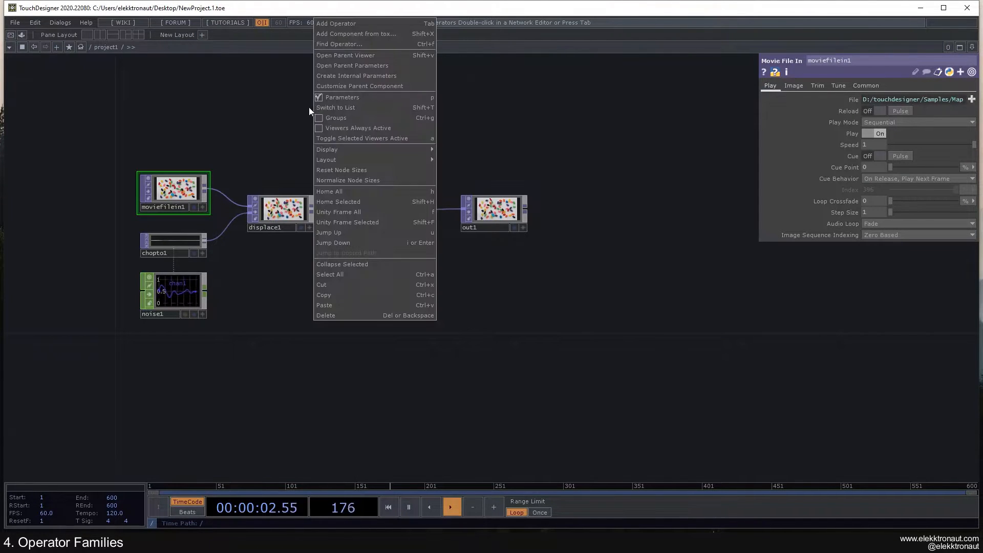
right_click(586, 193)
click(446, 92)
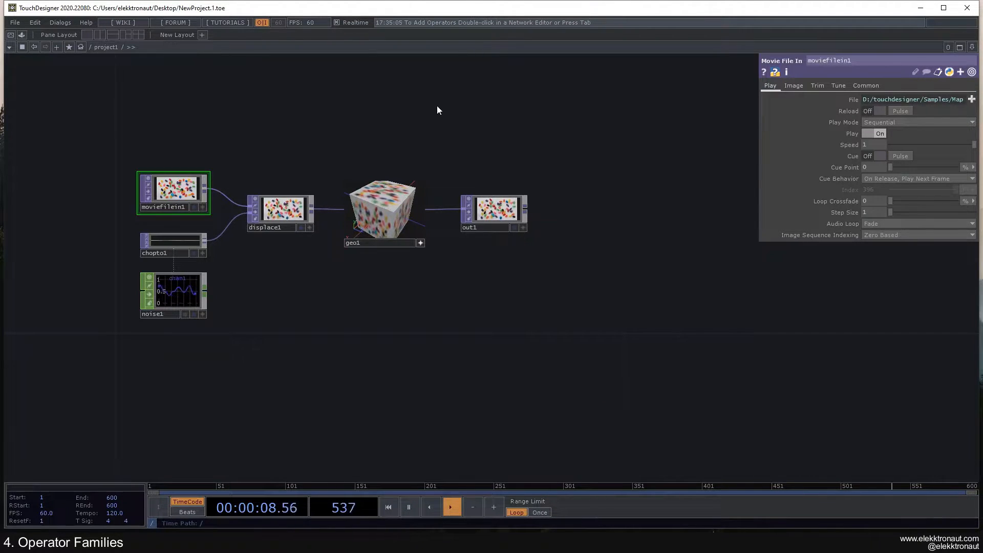
double_click(434, 107)
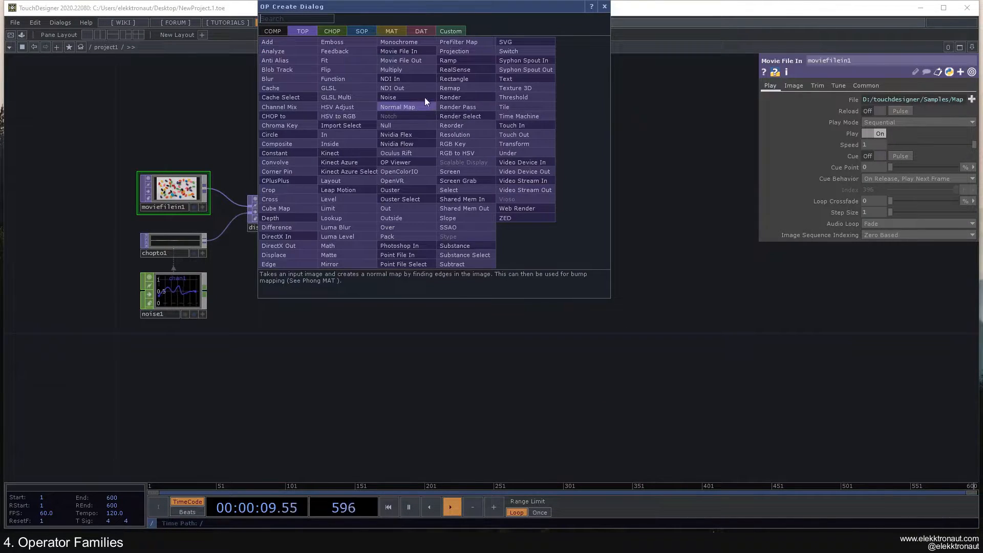
click(604, 7)
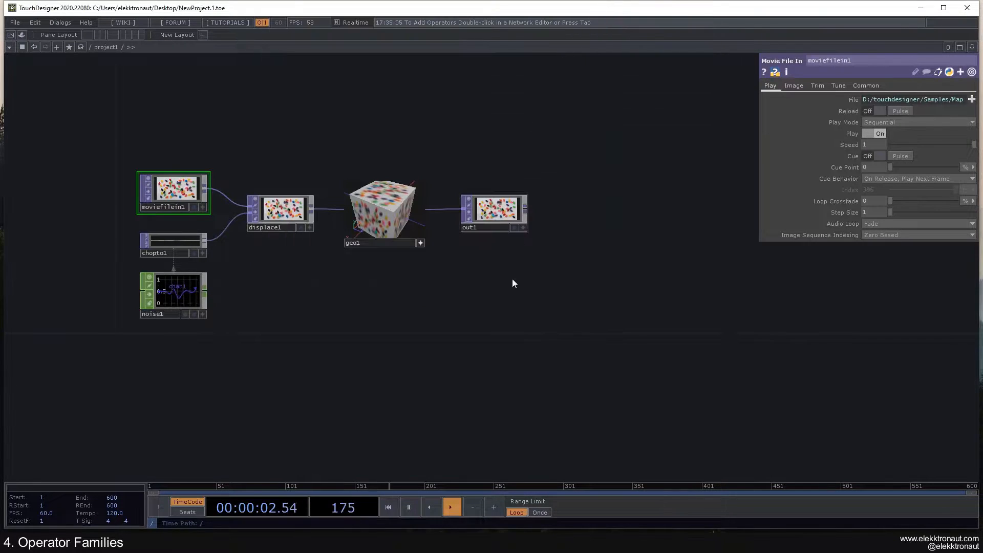
Open the operator creation dialog over the network and browse the TOP, CHOP, SOP, MAT, DAT and COMP families
double_click(539, 282)
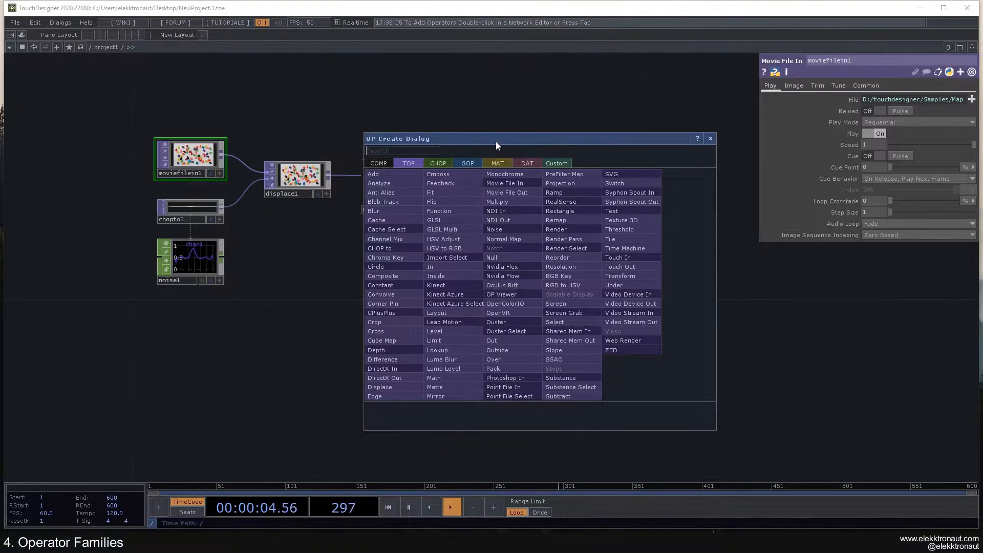
drag(495, 141, 370, 106)
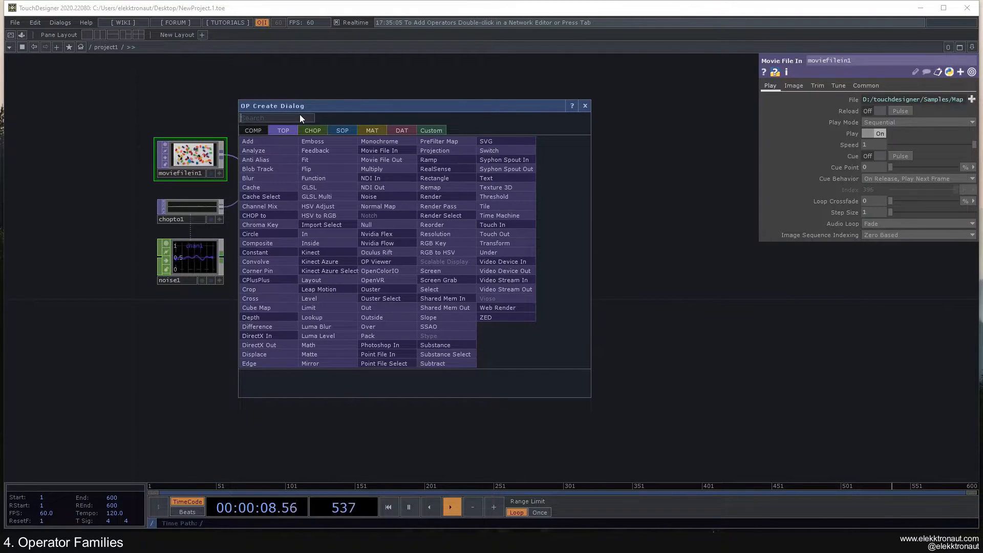
drag(317, 103, 318, 97)
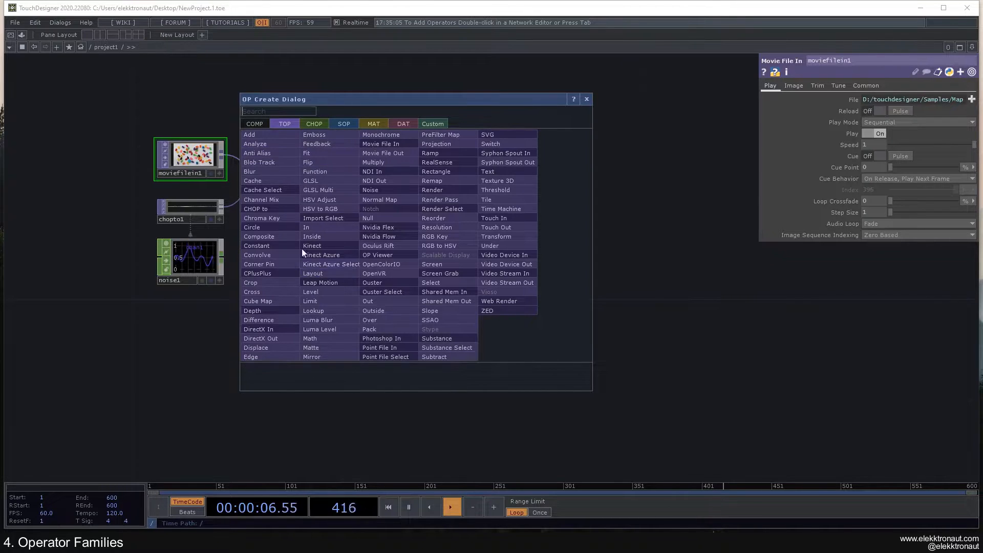
click(303, 123)
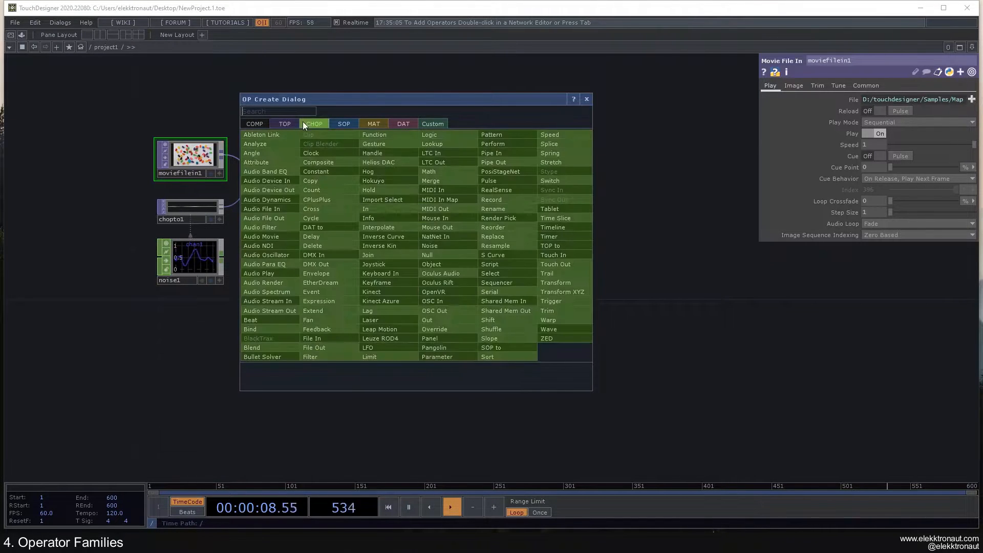
click(338, 124)
click(371, 123)
click(401, 123)
click(280, 123)
click(263, 123)
click(277, 123)
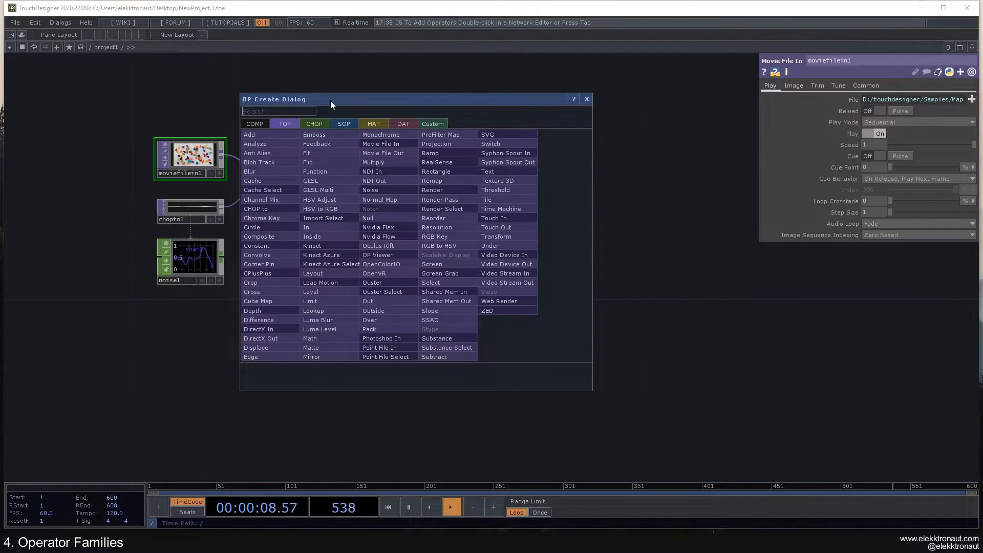
Compare the operators offered in the COMP, Custom, TOP and CHOP families
click(253, 124)
click(286, 124)
click(260, 124)
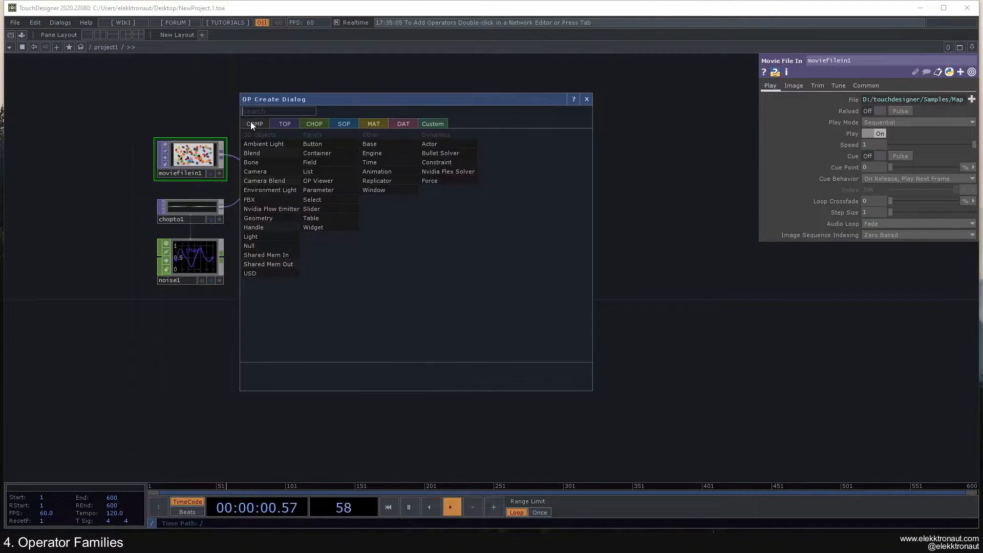
click(429, 128)
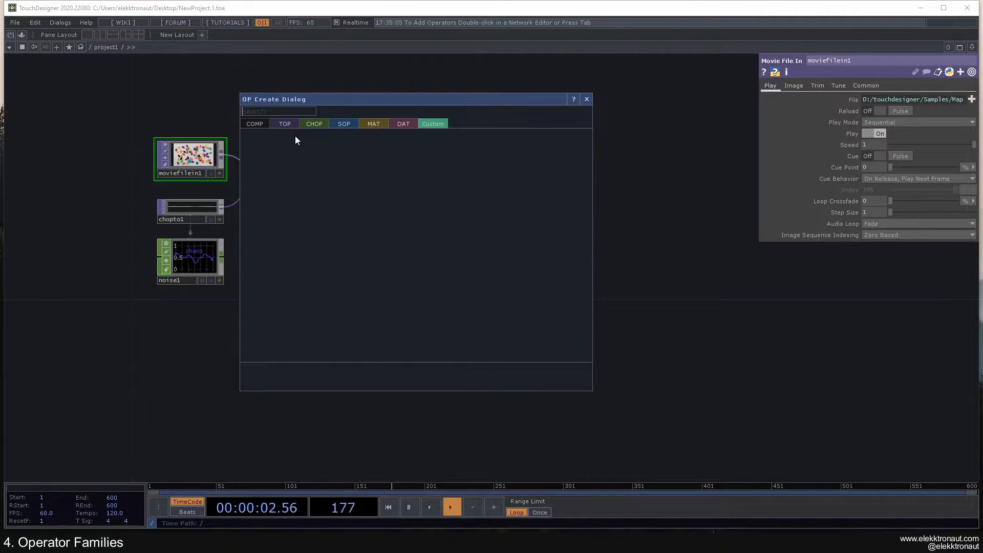
click(287, 125)
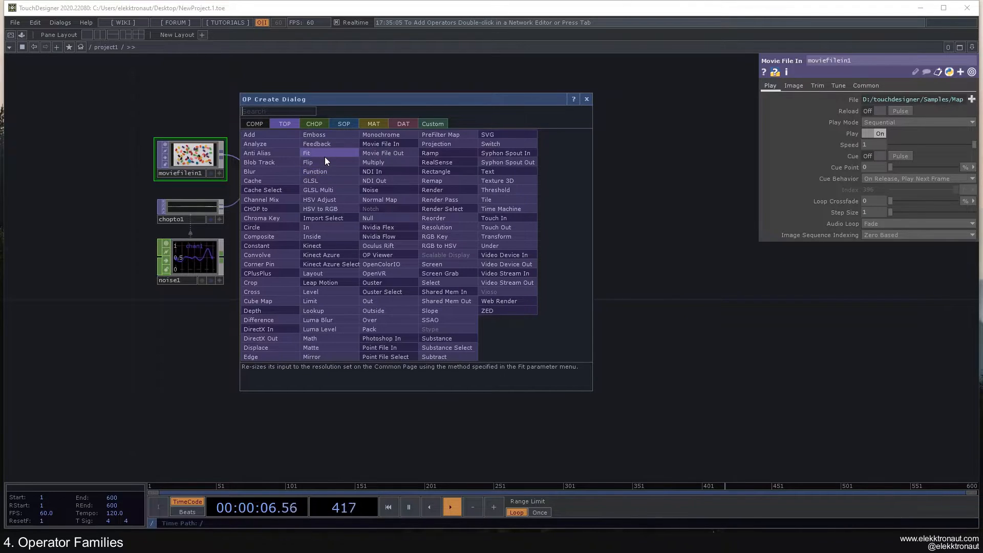
click(310, 125)
click(285, 125)
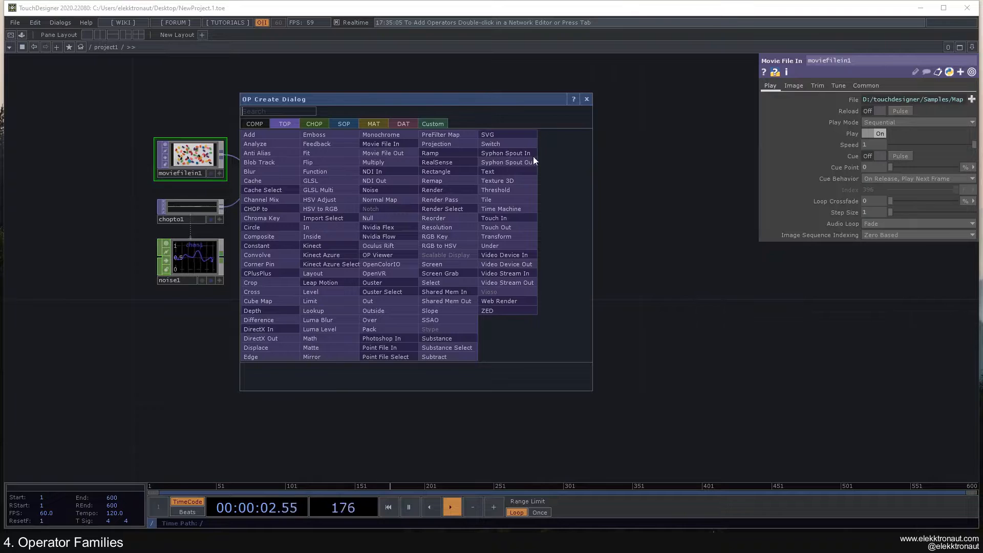
Add a Noise CHOP in the empty area below the network and delete it after examining its waveform
click(308, 125)
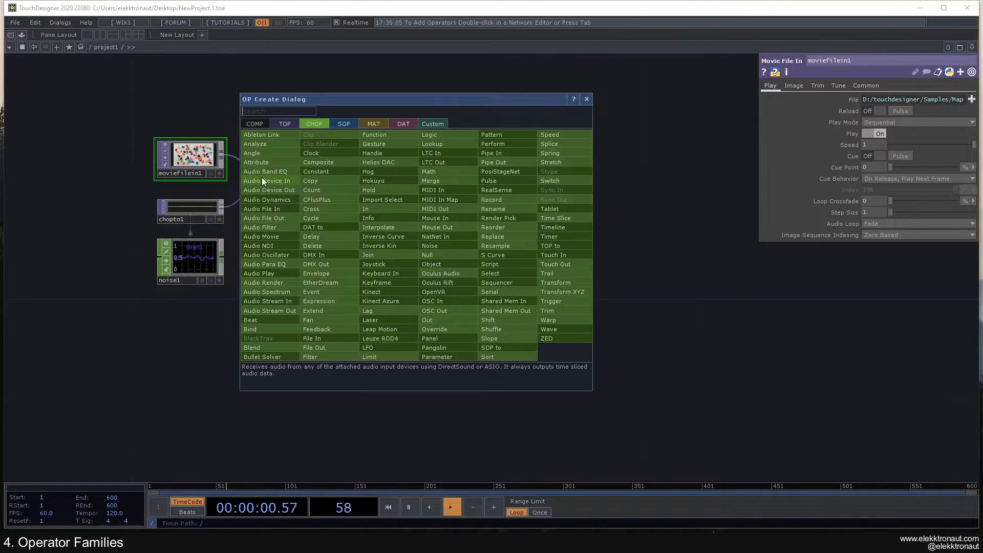
click(444, 245)
click(362, 337)
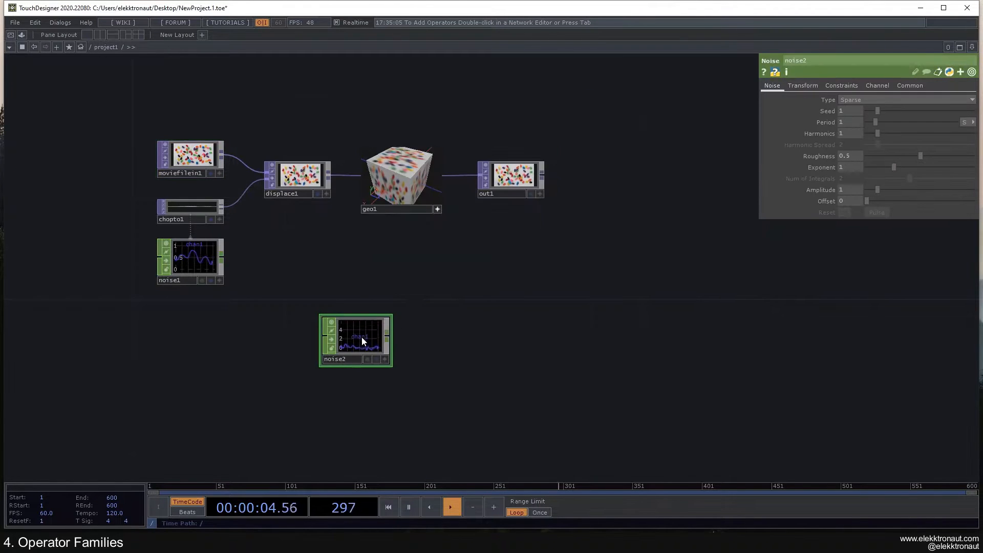
scroll(300, 371, up, 5)
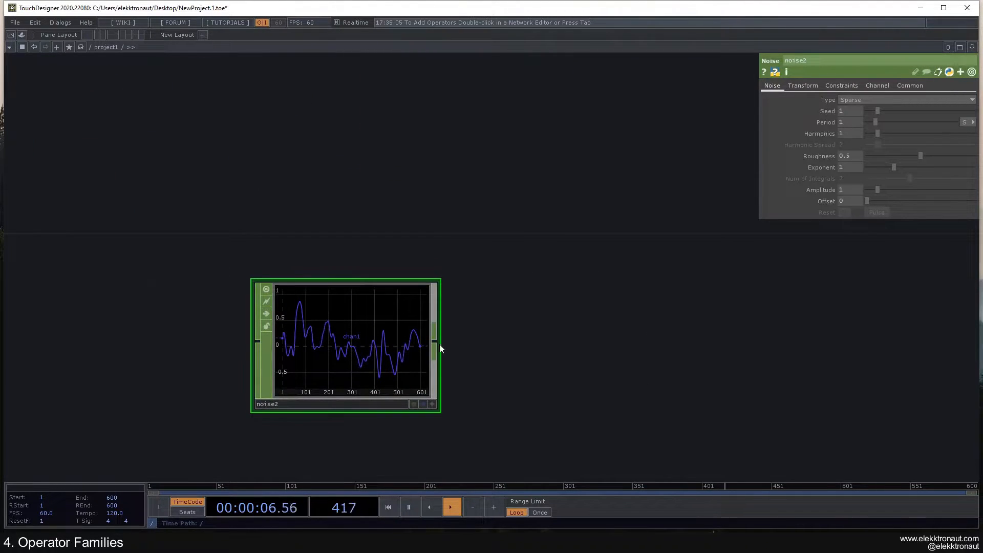
scroll(442, 343, down, 5)
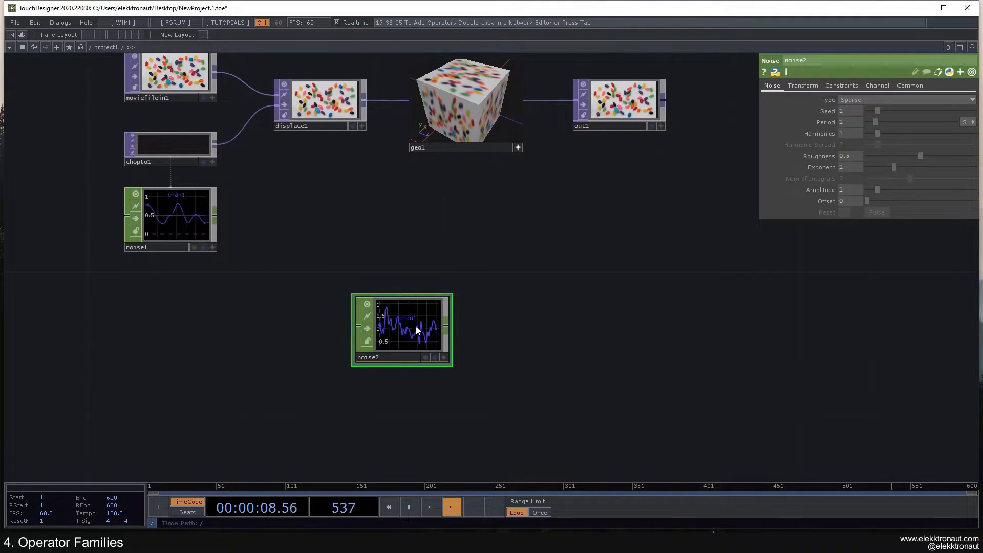
key(Delete)
Add an LFO CHOP below the network and delete it after examining its oscillating output
key(Tab)
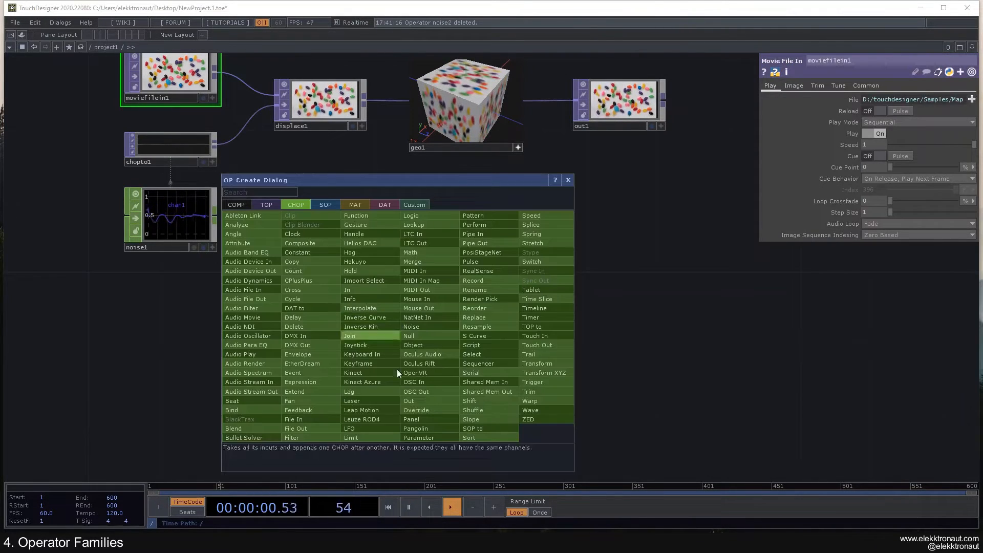
click(374, 426)
click(403, 331)
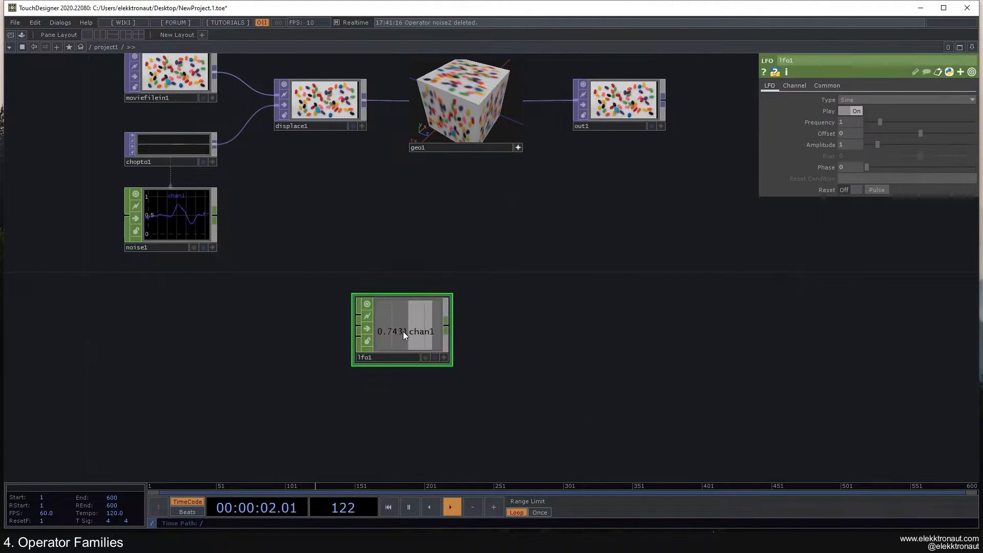
scroll(406, 330, up, 3)
scroll(404, 332, down, 5)
drag(481, 329, 442, 319)
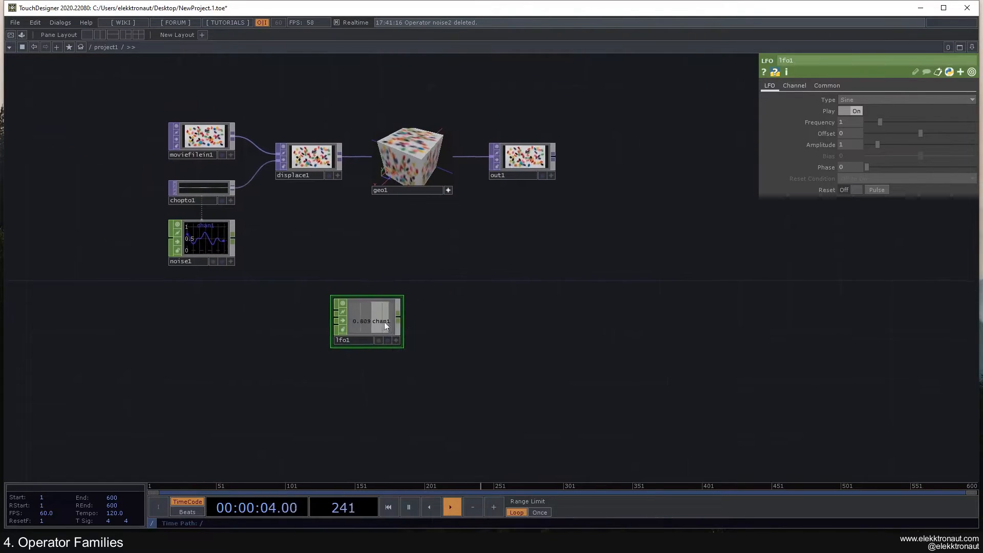
key(Delete)
Reopen the operator creation dialog and search the CHOP family for "ki" and "l", clearing the search each time
key(Tab)
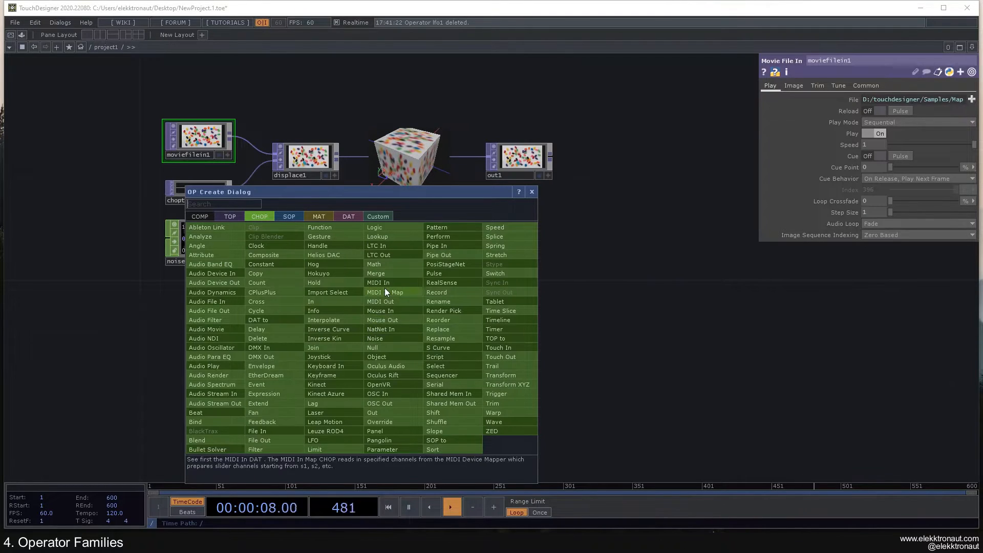
drag(414, 194, 466, 156)
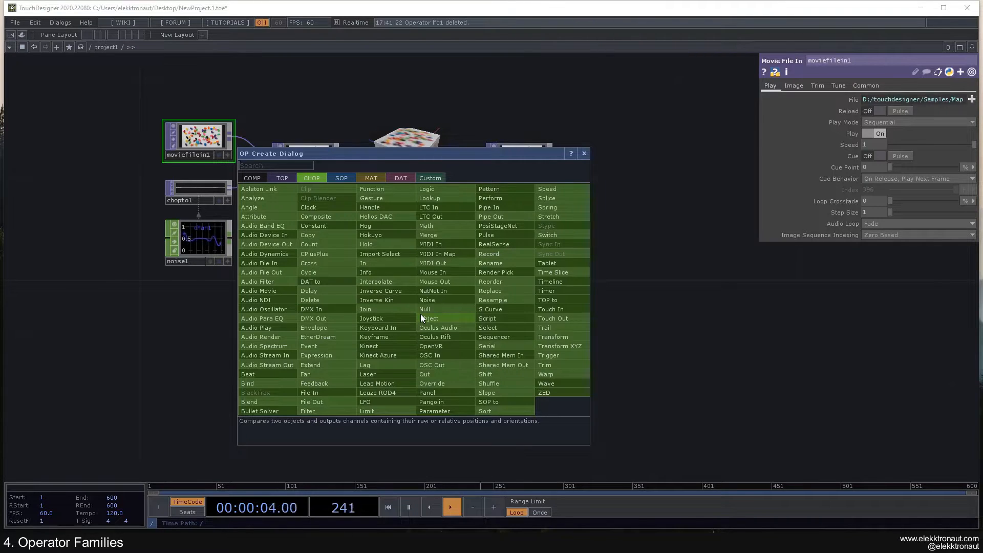
text(ki)
key(BackSpace)
key(BackSpace)
text(l)
key(BackSpace)
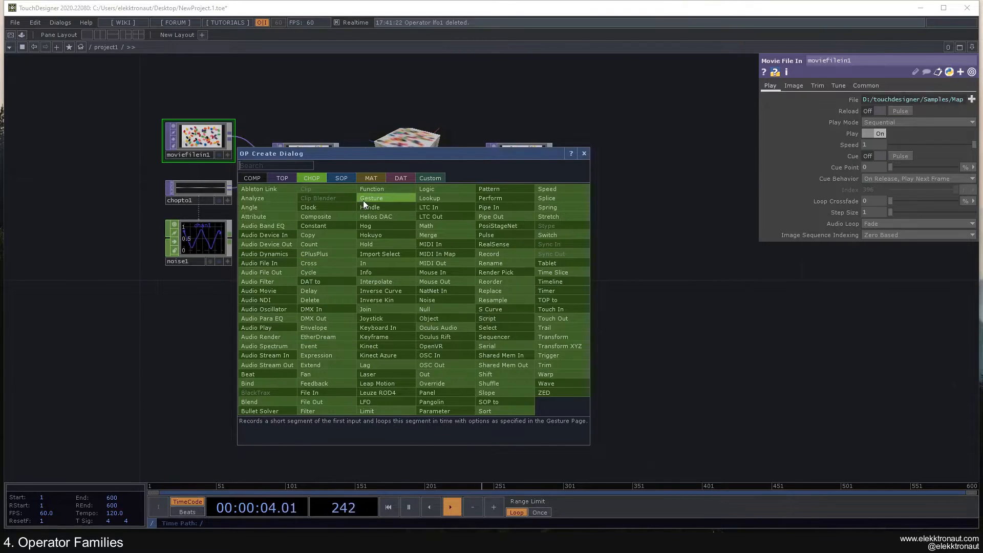
Search the SOP family for "sph", place a Sphere SOP below the network and examine it in its viewer
click(350, 178)
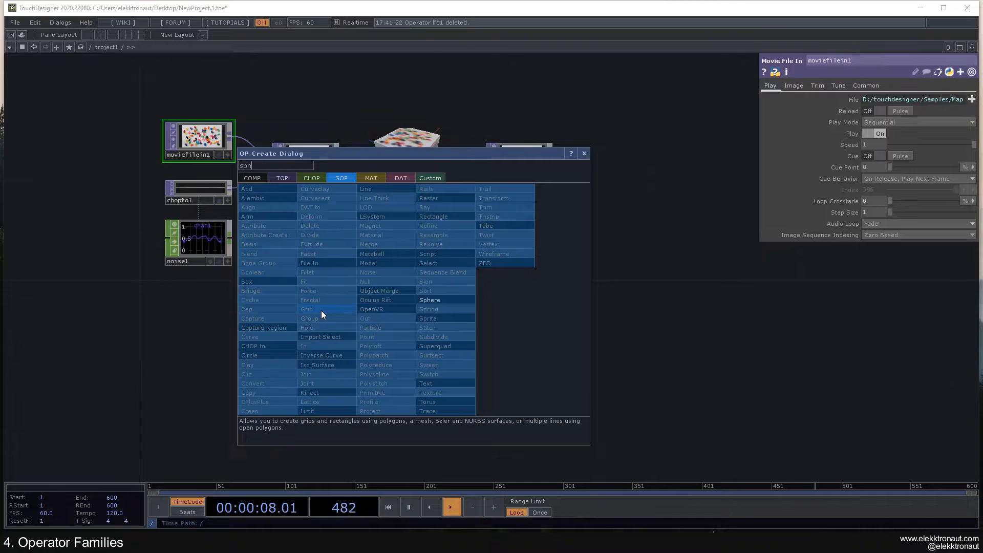
click(413, 327)
click(417, 321)
scroll(434, 370, up, 3)
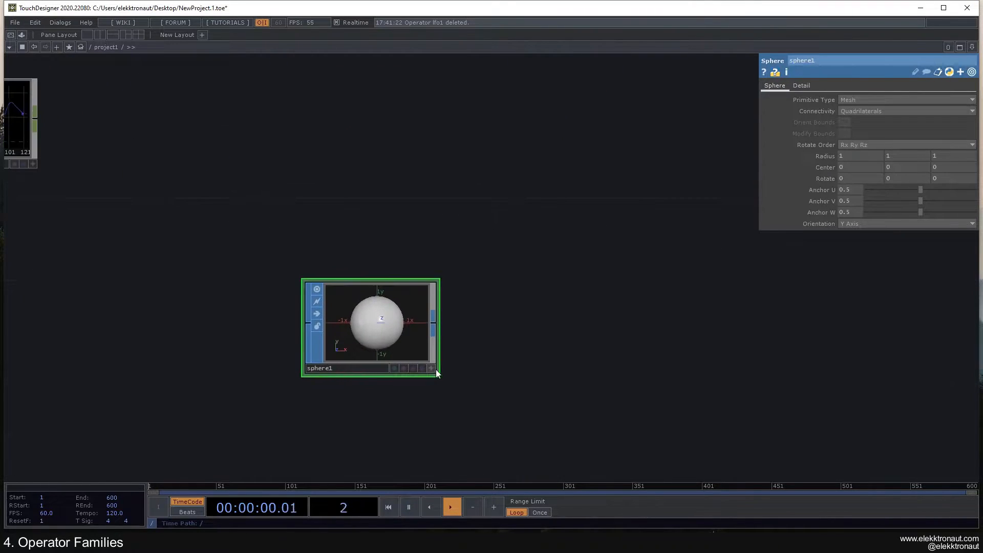
drag(378, 326, 382, 331)
scroll(377, 334, down, 3)
click(430, 368)
drag(461, 319, 459, 315)
Add a Box SOP beside the sphere and, after examining it in its viewer, delete both operators
key(Tab)
click(307, 280)
click(592, 332)
click(597, 348)
drag(558, 331, 563, 297)
scroll(536, 310, down, 4)
click(597, 349)
scroll(608, 386, down, 3)
scroll(608, 387, down, 2)
drag(619, 391, 474, 312)
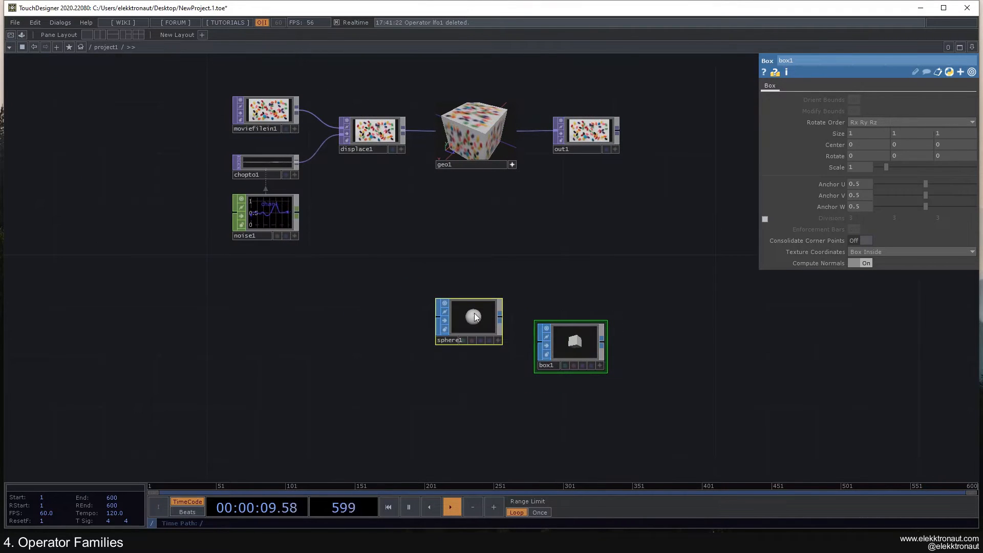
key(Delete)
Open the operator creation dialog again and browse the SOP, MAT, DAT and CHOP families
key(Tab)
drag(466, 169, 446, 150)
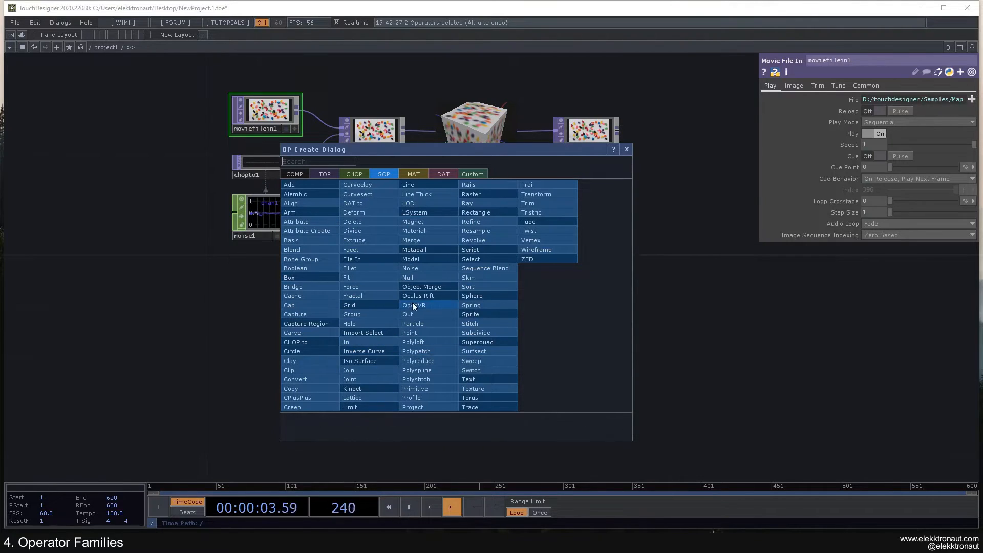
click(413, 174)
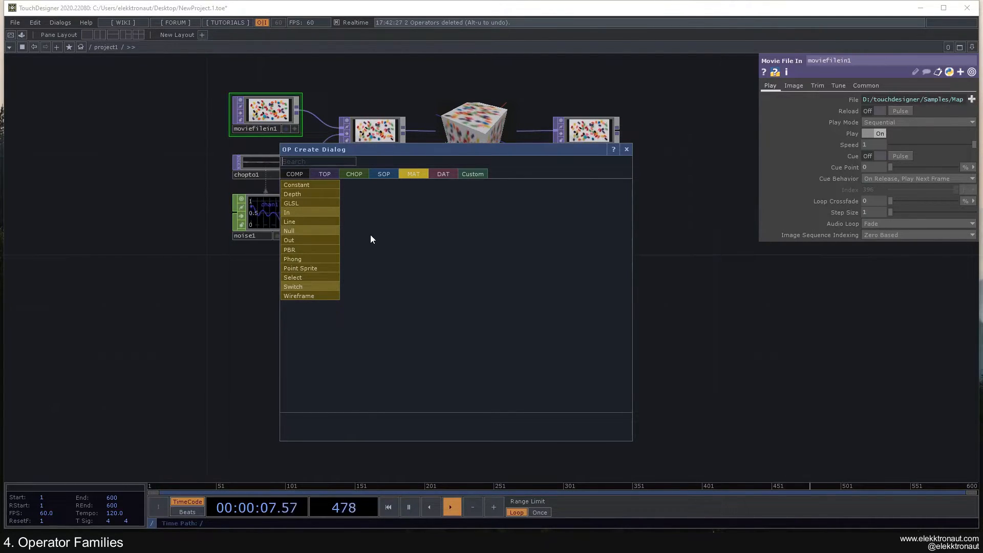
click(441, 173)
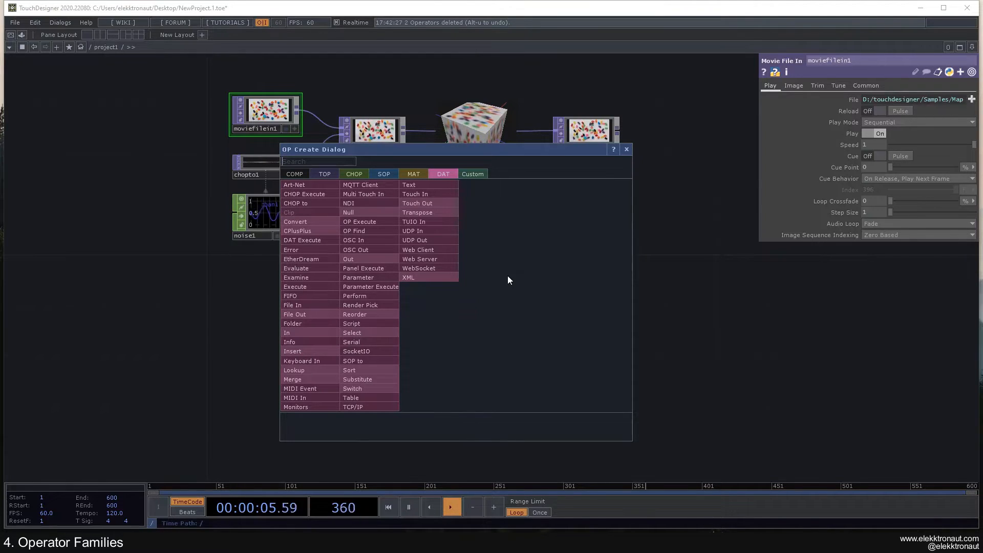
click(356, 176)
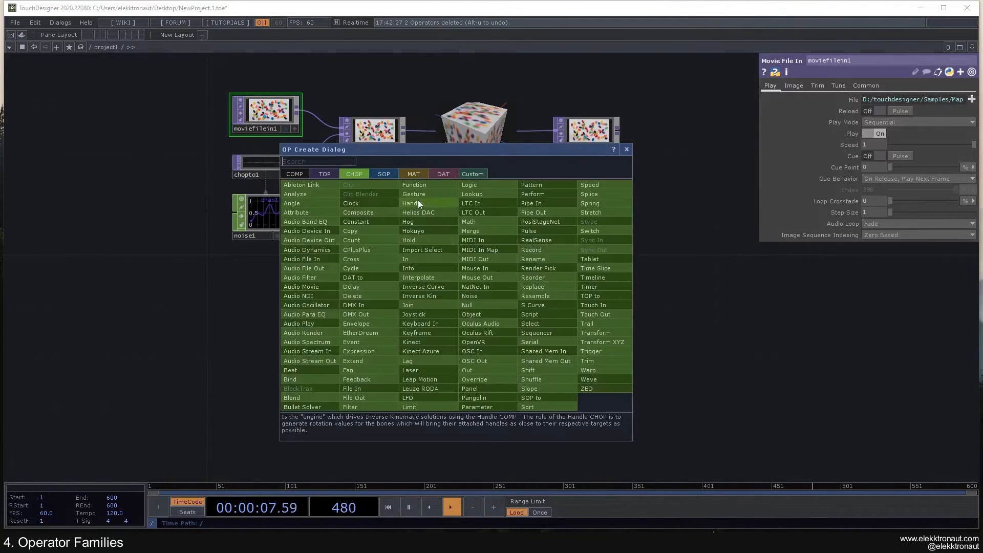
click(443, 175)
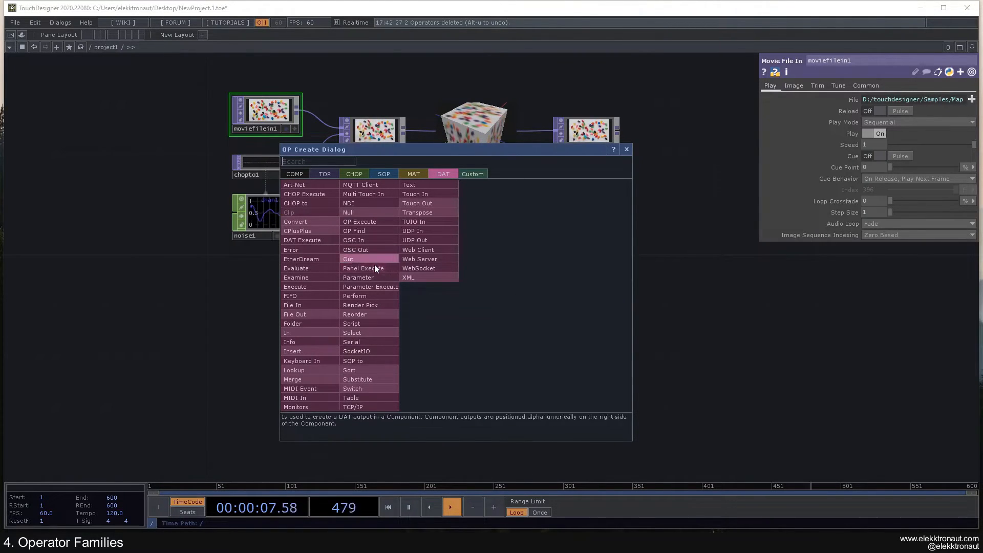
Place a Text DAT below the network, activate its viewer and enter the sample text "fffddsss"
click(409, 185)
click(448, 334)
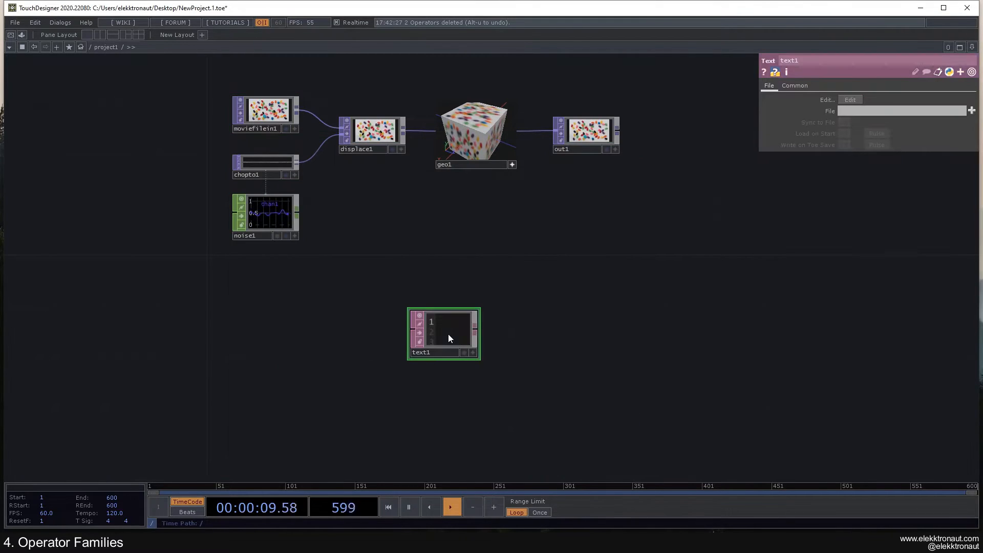
scroll(463, 348, up, 3)
click(475, 362)
text(fffddsss)
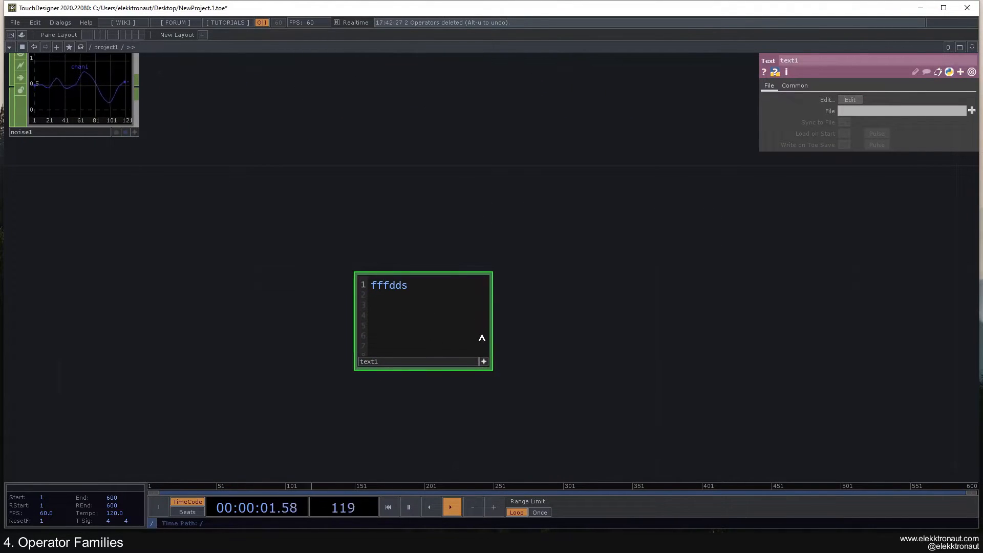
click(484, 363)
drag(500, 354, 370, 272)
Search the DAT family for "sc", place a Script DAT beside the Text DAT and examine its callbacks code
key(Tab)
text(sc)
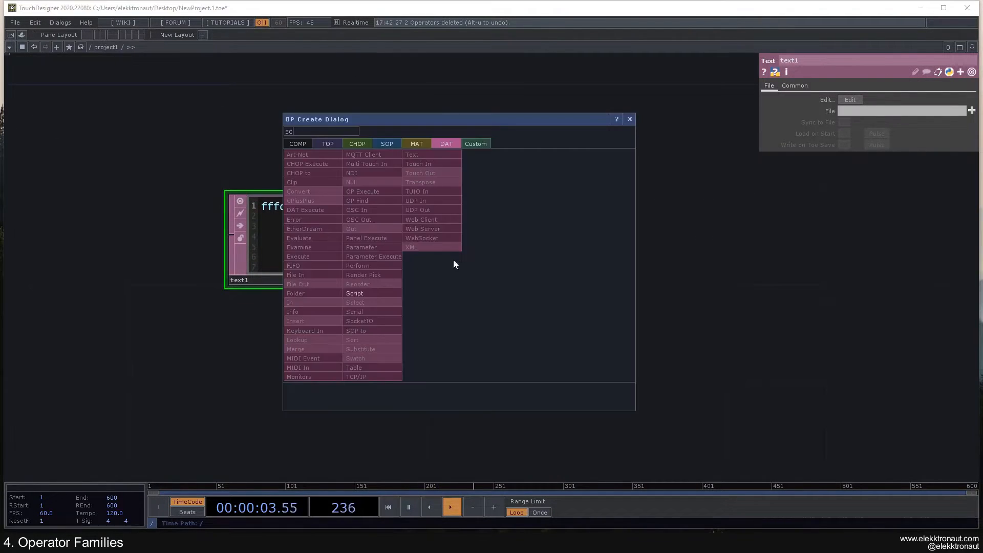
click(370, 293)
click(512, 248)
scroll(520, 371, up, 4)
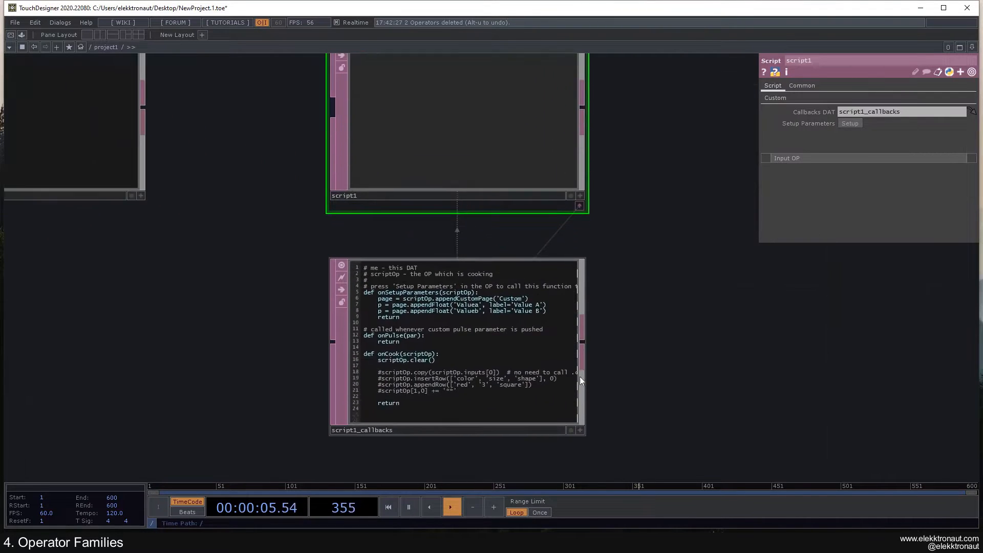
scroll(451, 367, down, 3)
scroll(458, 368, up, 2)
scroll(217, 335, down, 1)
Select the Text DAT, the Script DAT and its callbacks DAT together and delete them
drag(226, 333, 390, 332)
right_drag(231, 157, 573, 364)
key(Delete)
scroll(512, 340, down, 3)
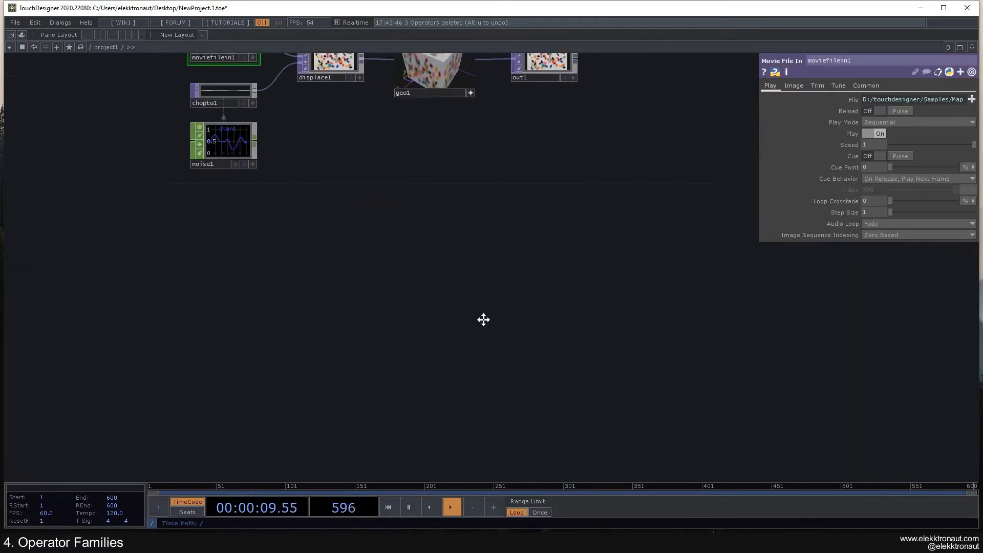
Search the operator creation dialog for "g" in the TOP family and place a GLSL TOP below the network
key(Tab)
text(g)
click(226, 118)
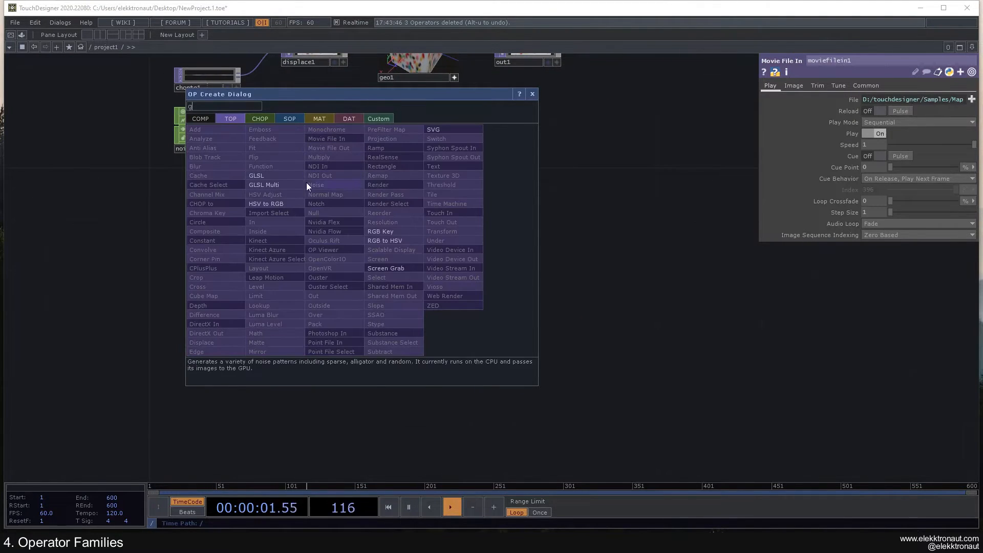
click(271, 177)
click(404, 255)
scroll(404, 255, up, 2)
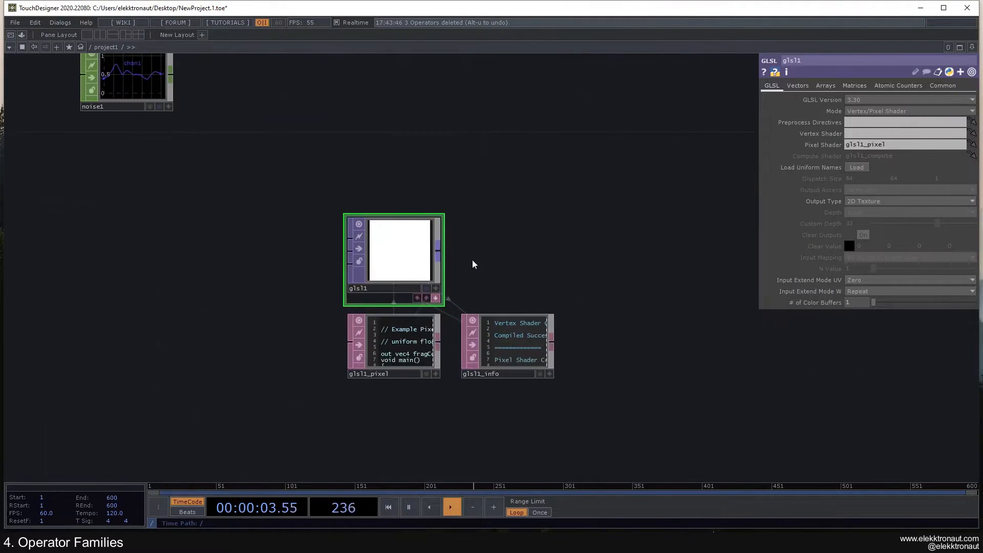
Examine the pixel shader code and the compile info in the two DATs attached to the GLSL TOP
scroll(345, 268, up, 3)
click(304, 309)
click(500, 302)
click(270, 312)
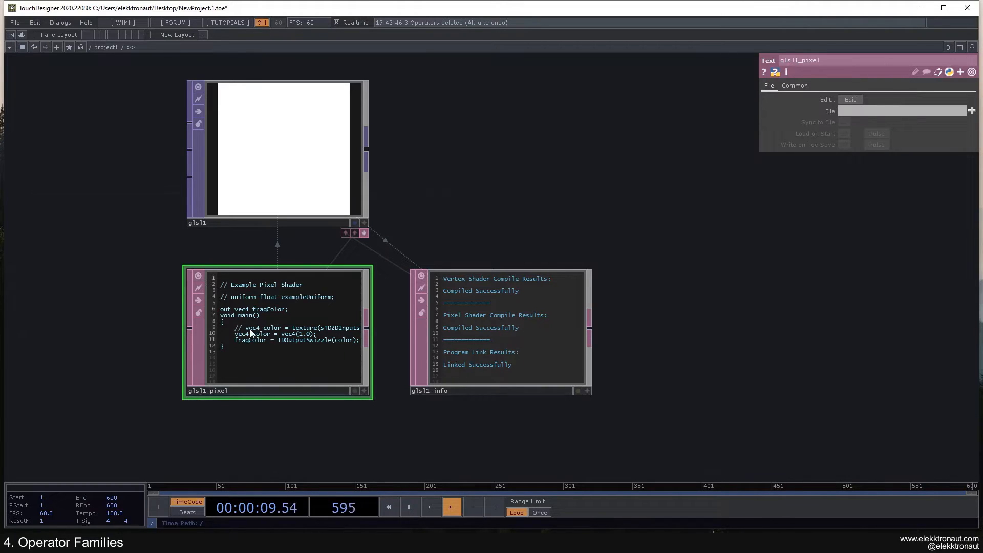
scroll(326, 380, up, 2)
scroll(282, 304, down, 2)
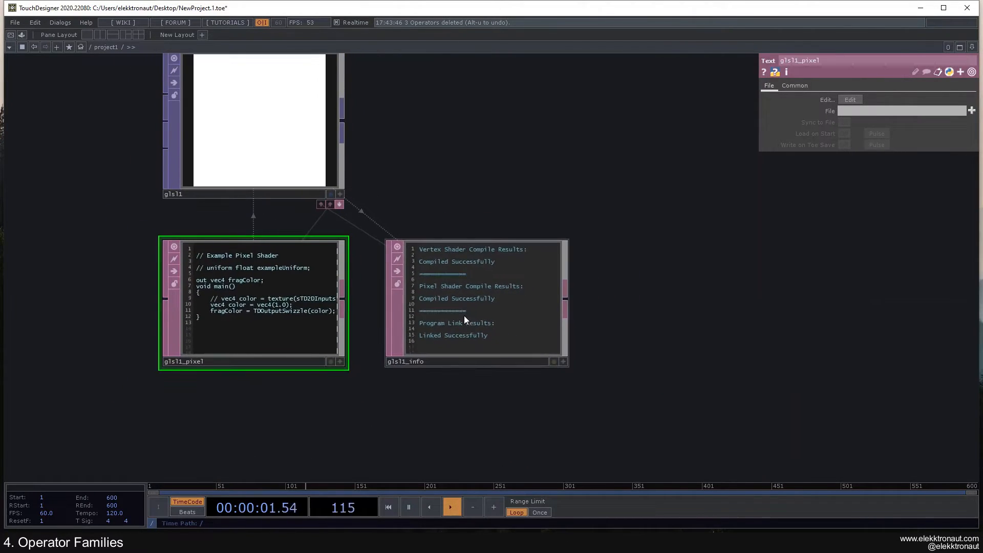
click(463, 316)
scroll(464, 316, down, 4)
scroll(456, 306, up, 3)
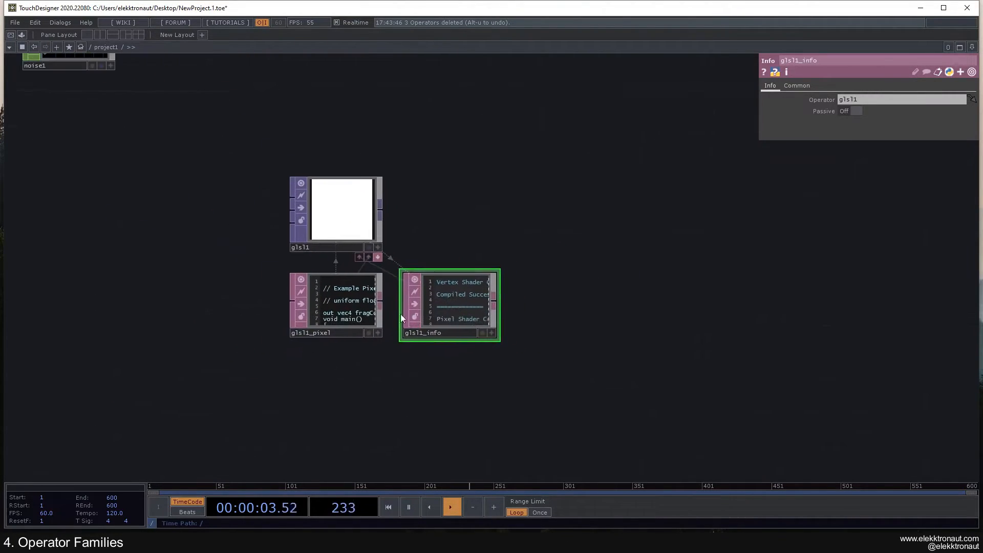
scroll(468, 305, up, 2)
scroll(466, 308, down, 2)
Select the GLSL TOP with its pixel and info DATs and delete all three
right_drag(219, 165, 505, 320)
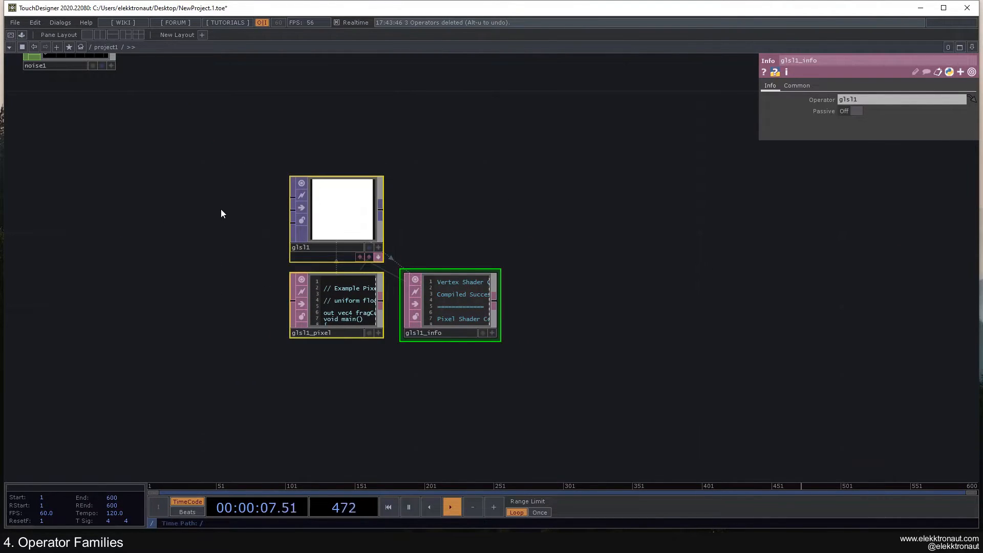
key(Delete)
drag(245, 227, 355, 331)
scroll(355, 331, down, 3)
drag(285, 280, 251, 322)
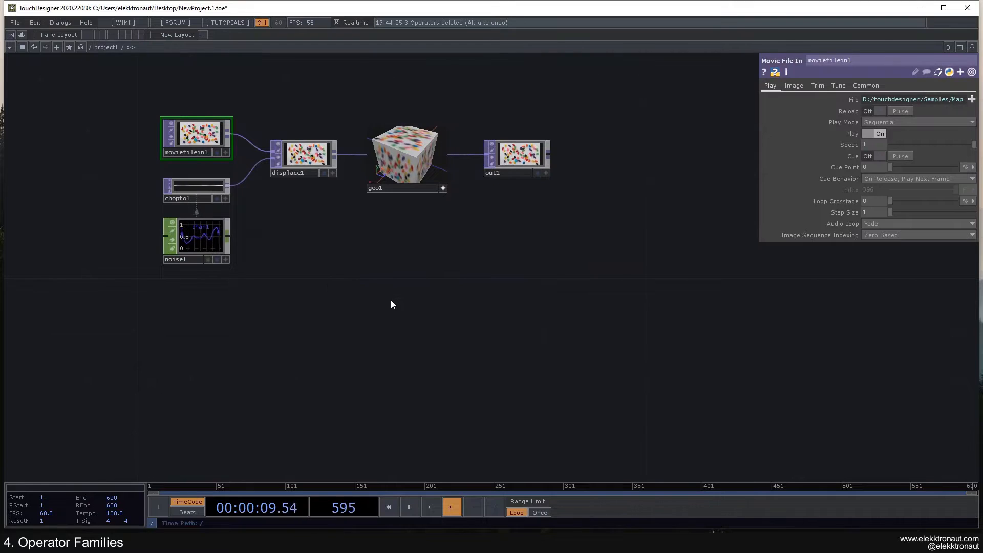
Reopen the operator creation dialog and review the DAT and COMP families
key(Tab)
drag(422, 155, 420, 151)
click(383, 178)
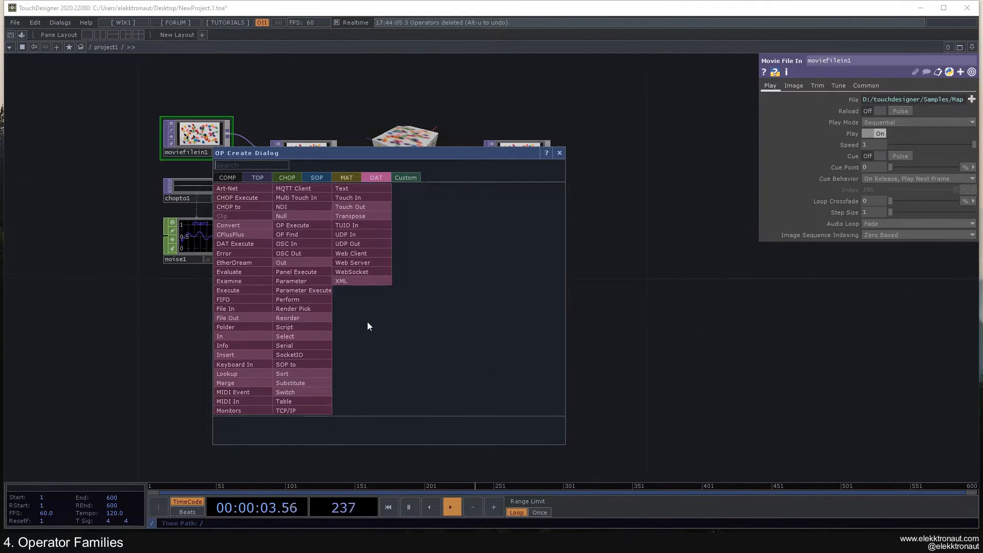
click(238, 179)
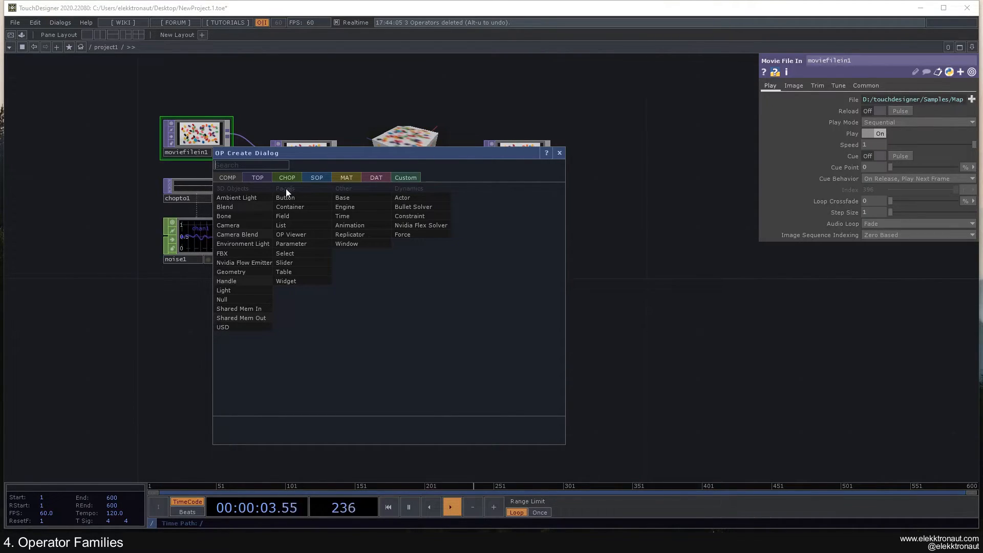
mouse_move(299, 192)
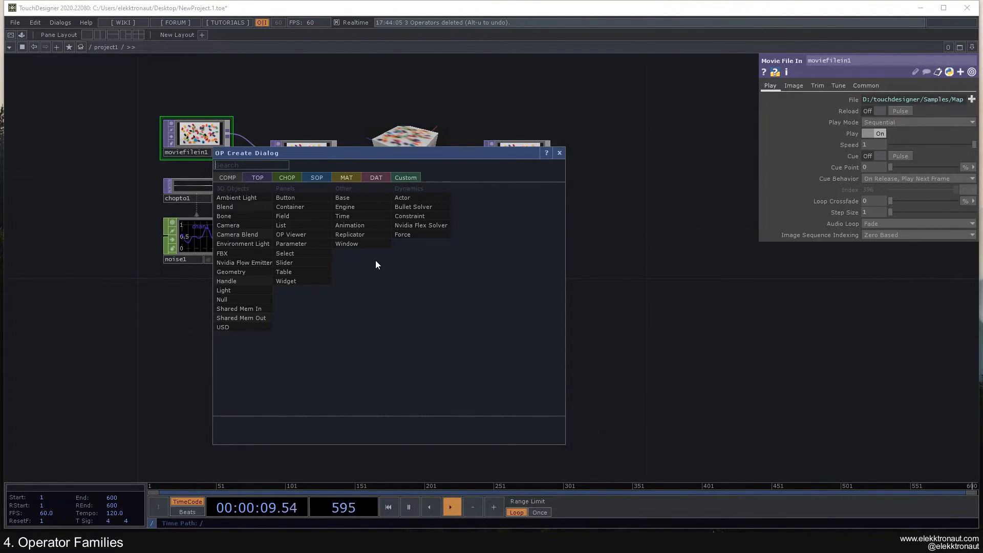
Place a Base COMP below the network, look inside its empty network, return to the parent and delete it
click(343, 198)
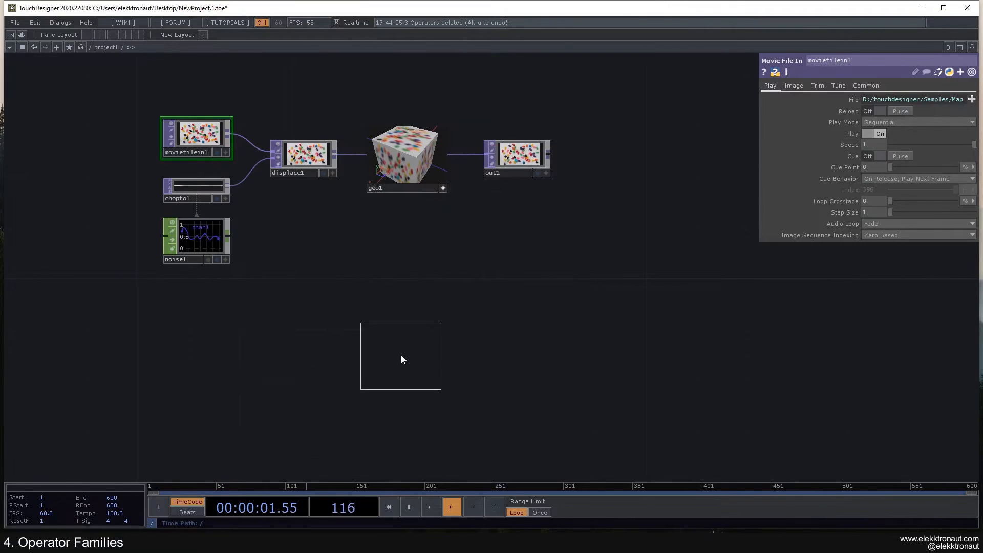
click(401, 358)
double_click(401, 375)
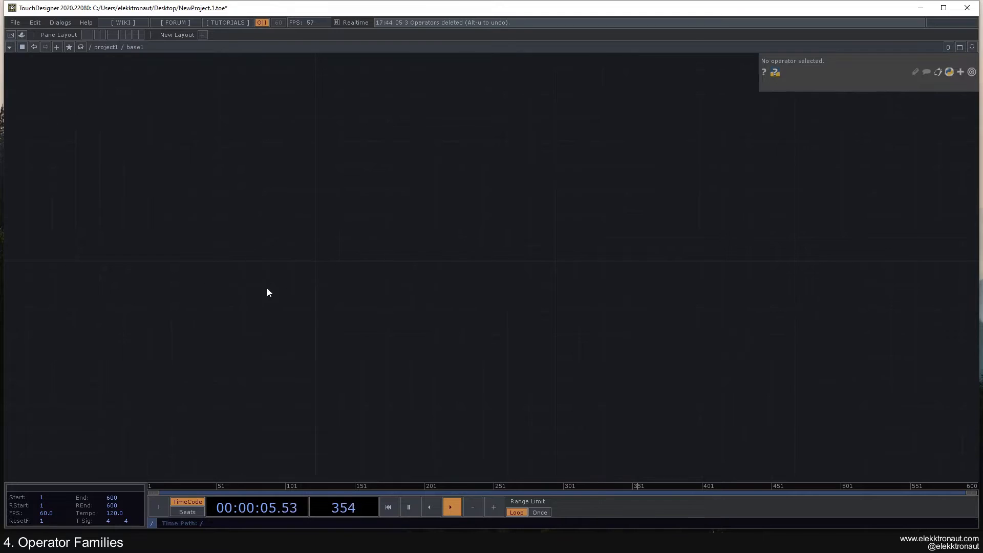
scroll(303, 282, down, 5)
key(Delete)
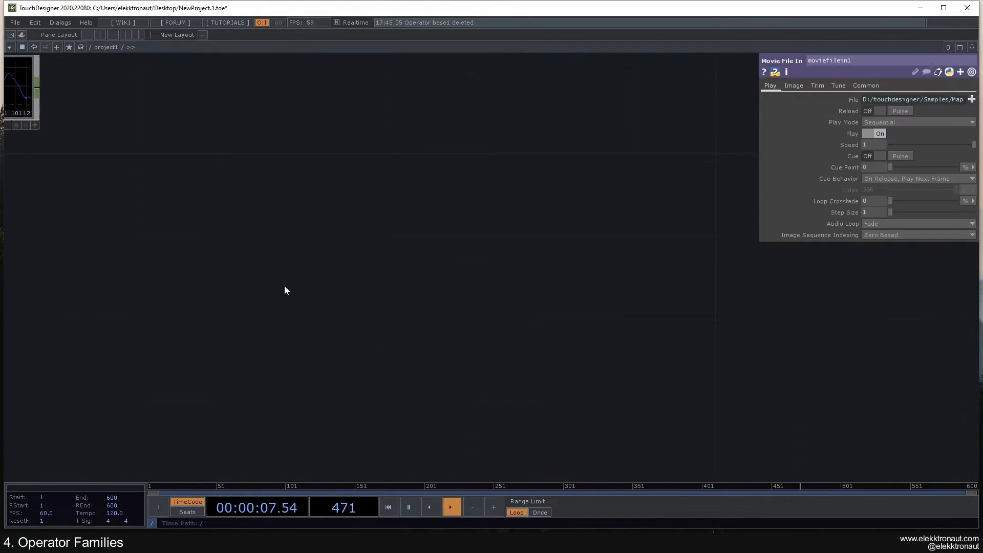
Place an Animation COMP below the network and open its channel editor
key(Tab)
key(Escape)
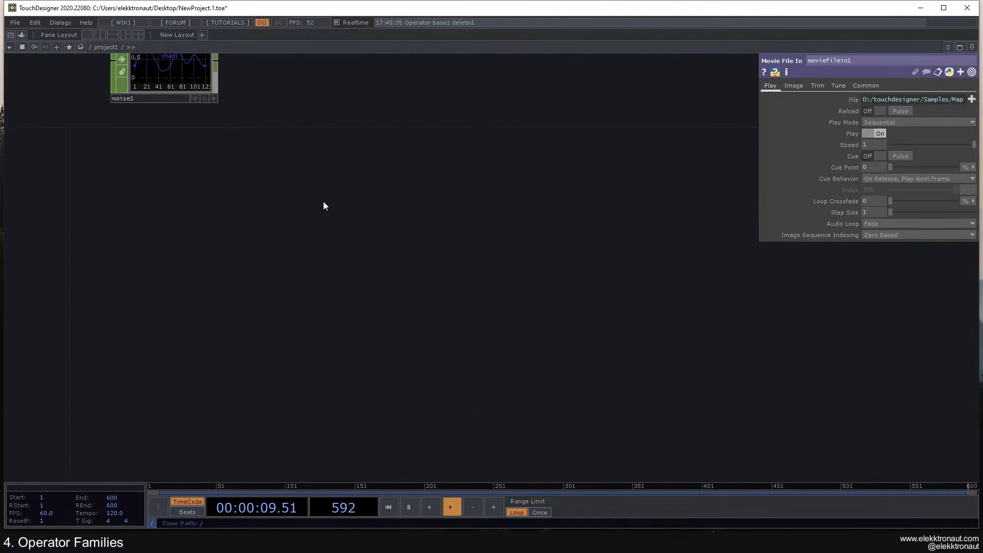
key(Tab)
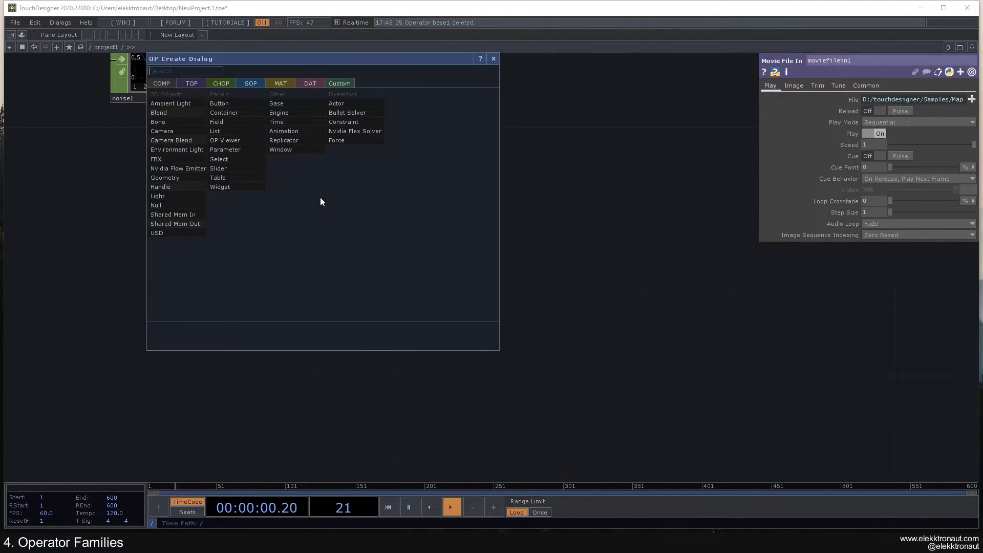
click(300, 131)
click(353, 225)
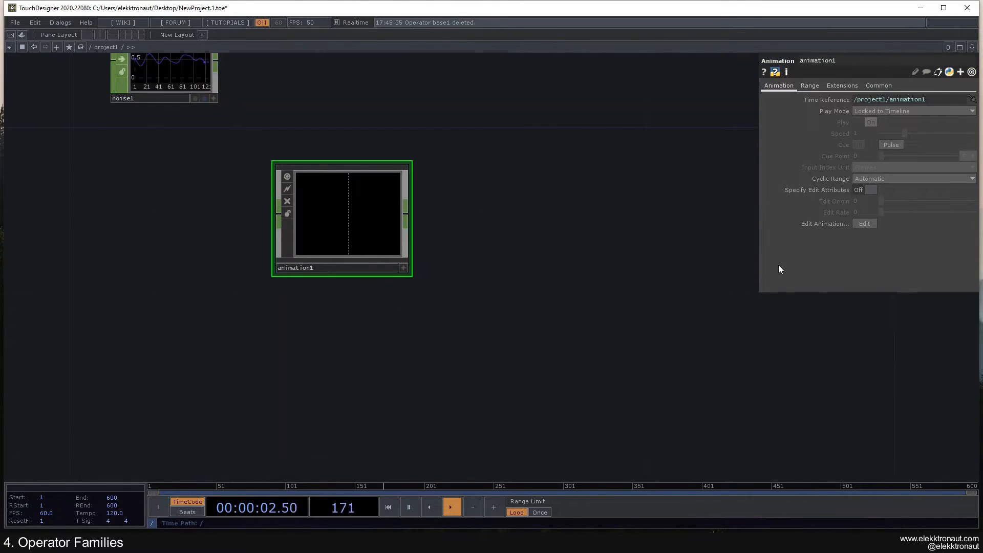
click(863, 224)
drag(423, 171, 409, 205)
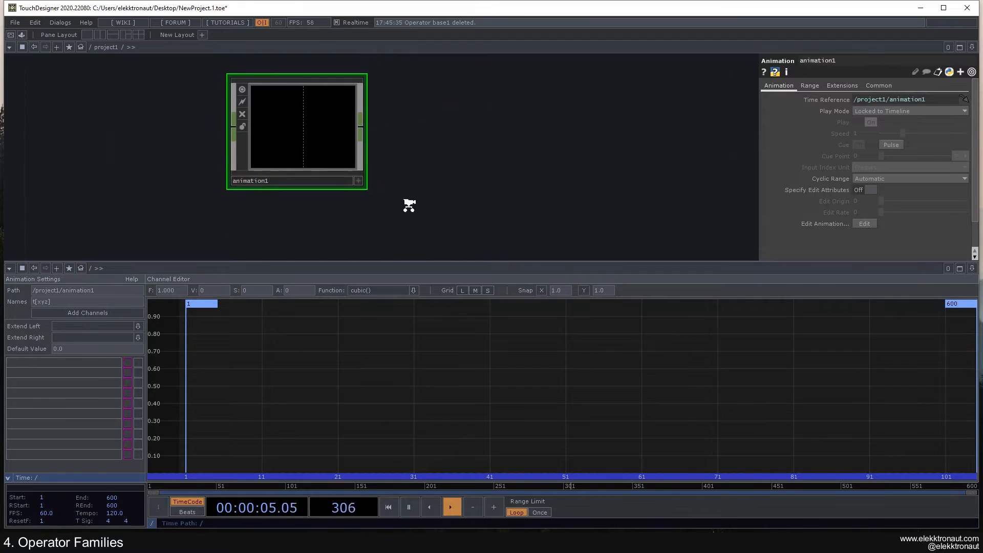
Close the channel editor pane and delete the Animation COMP
scroll(410, 206, down, 3)
click(976, 271)
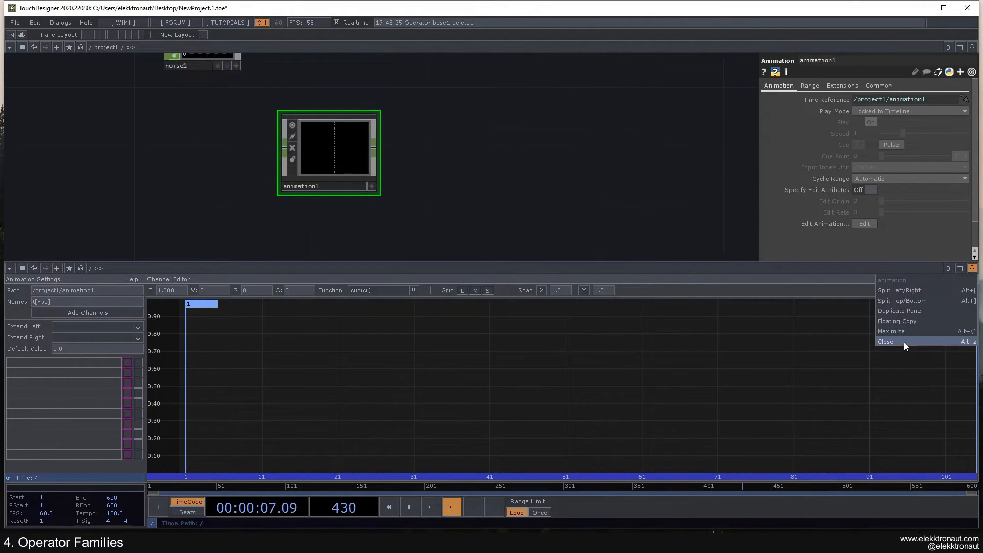
click(904, 342)
key(Delete)
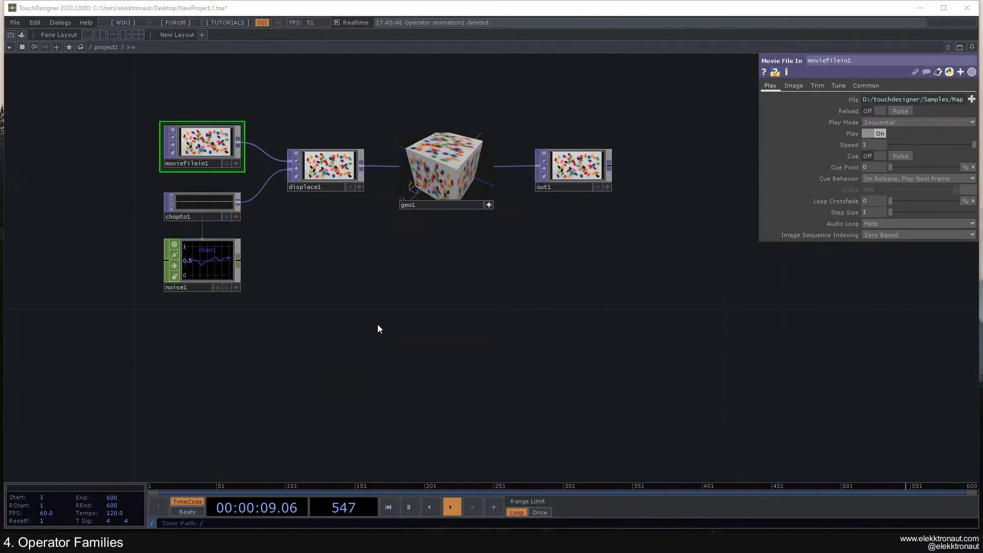
Review the COMP family in the operator creation dialog once more and close the dialog
key(Tab)
drag(382, 183, 464, 119)
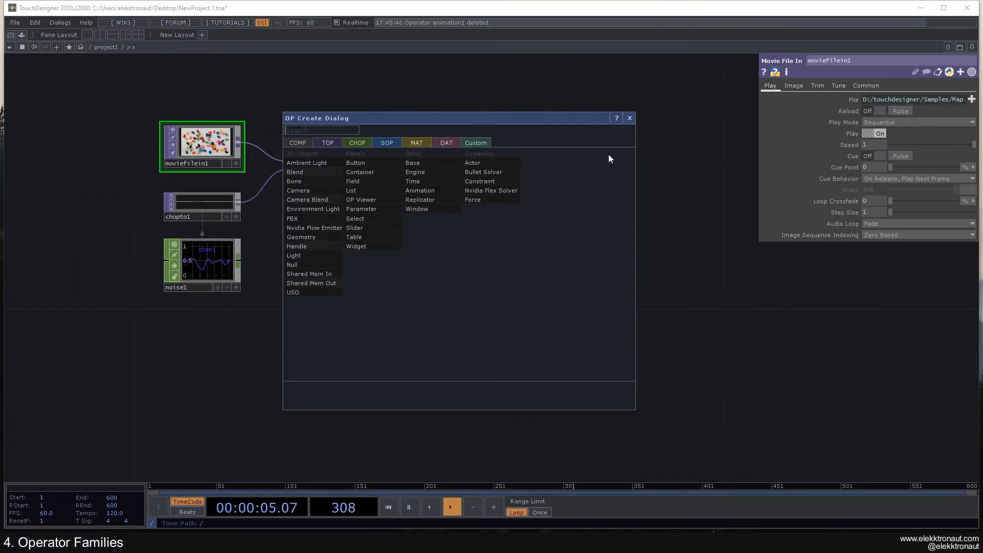
click(630, 118)
scroll(384, 277, down, 3)
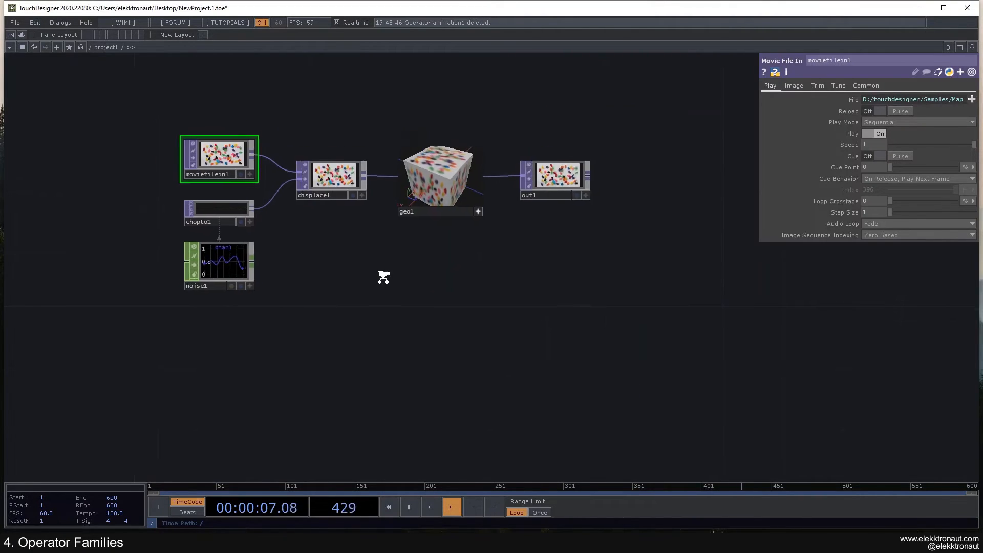
Examine the parameters of noise1 and chopto1 and how the two operators are linked
drag(355, 267, 418, 300)
scroll(363, 259, up, 3)
drag(315, 212, 301, 192)
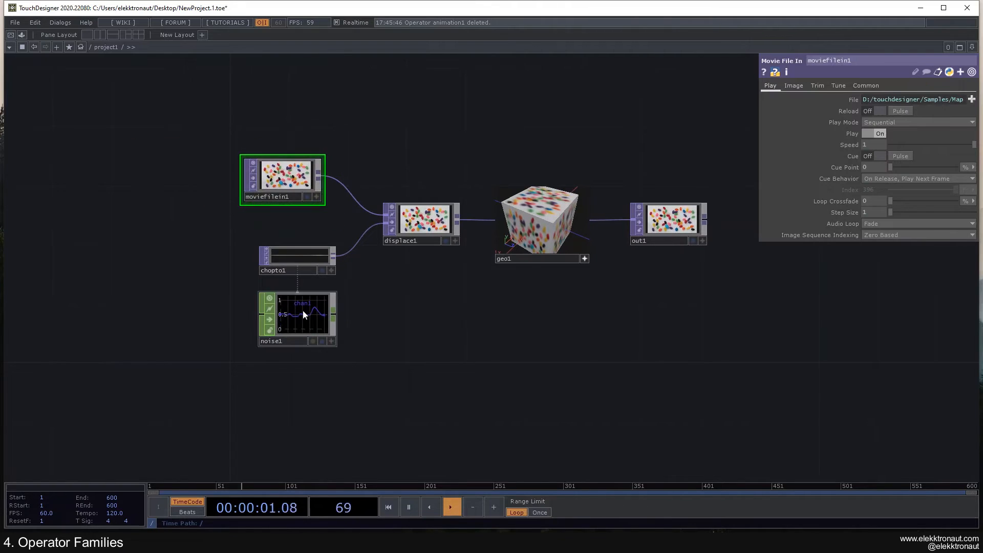
click(295, 317)
click(297, 258)
click(299, 314)
scroll(284, 303, up, 3)
drag(440, 283, 509, 253)
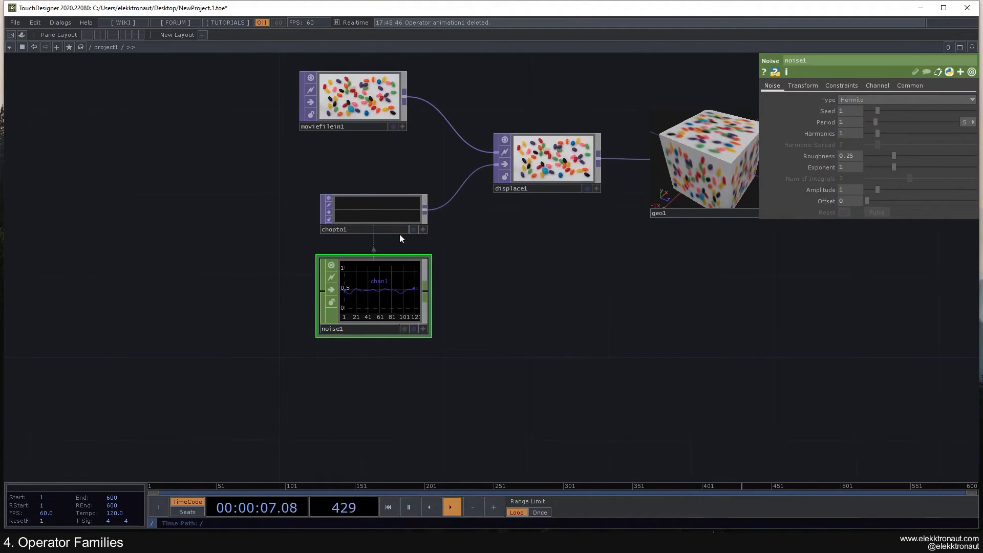
Move moviefilein1 farther away from displace1 and try to draw a wire from its output towards noise1
drag(357, 113, 174, 156)
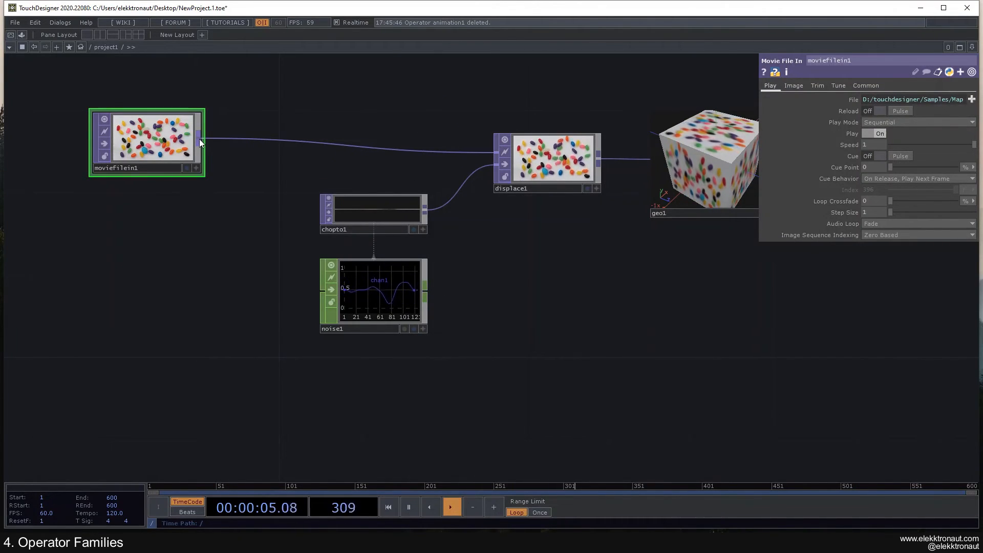
drag(200, 141, 266, 259)
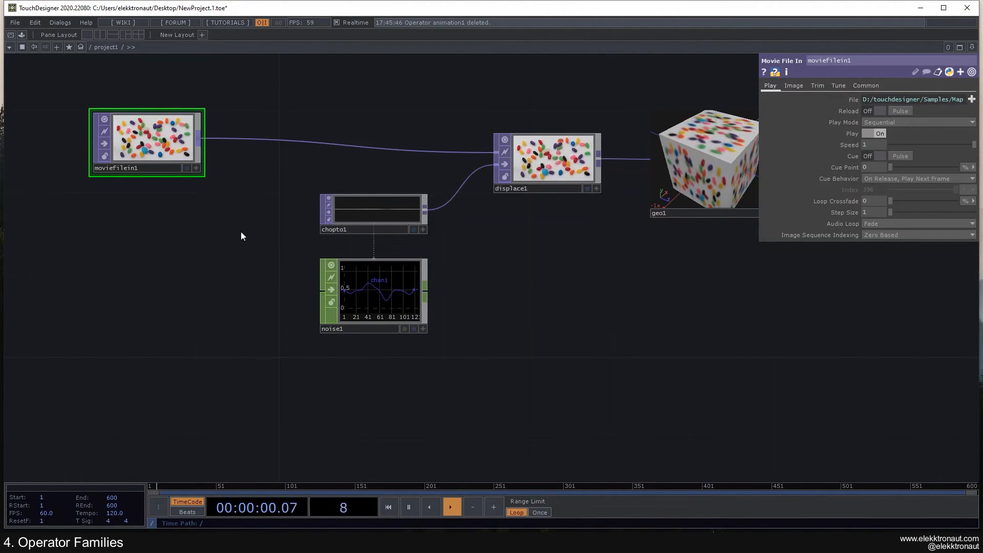
click(364, 284)
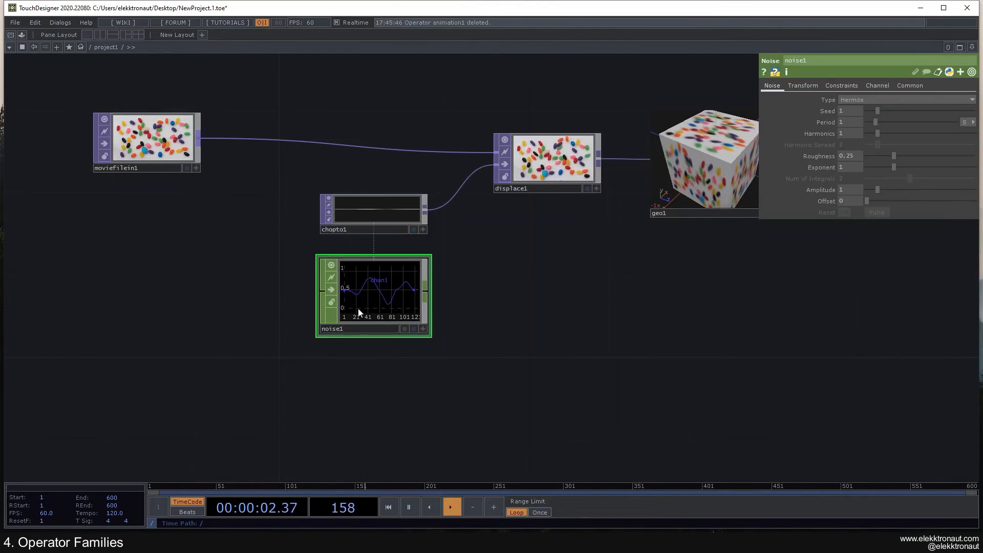
Move moviefilein1 back closer to displace1, directly above chopto1
click(169, 149)
drag(202, 136, 402, 131)
drag(468, 251, 392, 236)
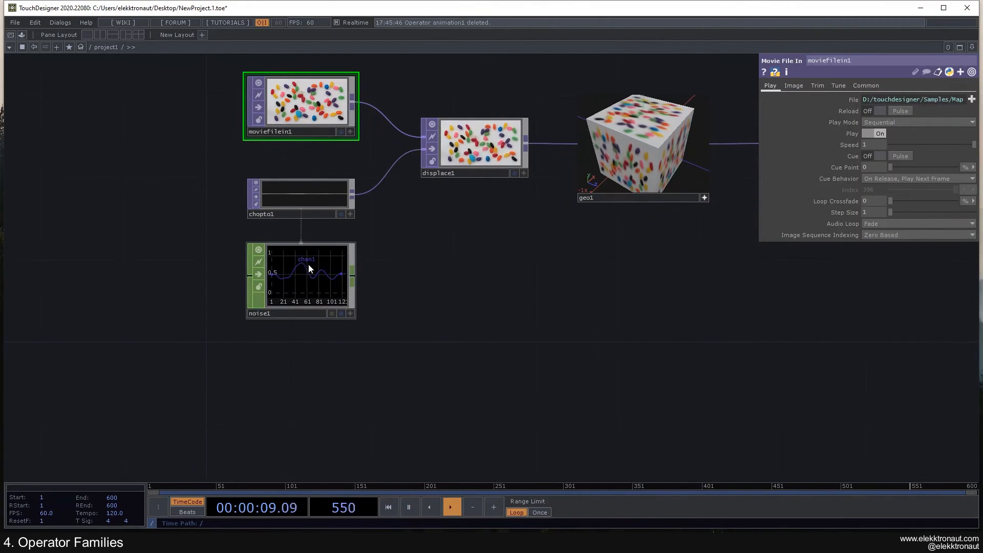
Examine the noise1 waveform and the chopto1 image up close to compare channel data with its TOP conversion
click(308, 264)
scroll(292, 262, up, 2)
scroll(295, 267, up, 2)
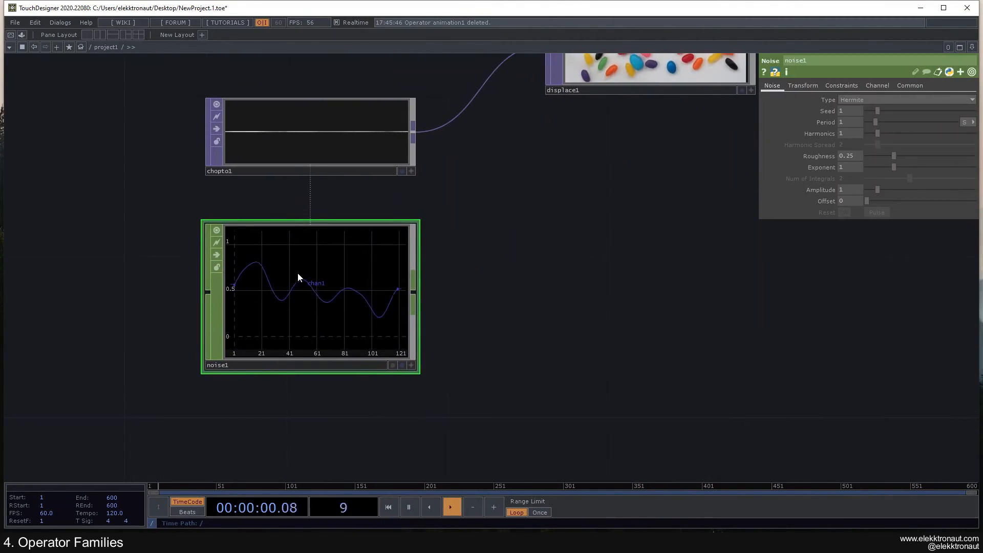
click(317, 159)
drag(460, 234, 484, 260)
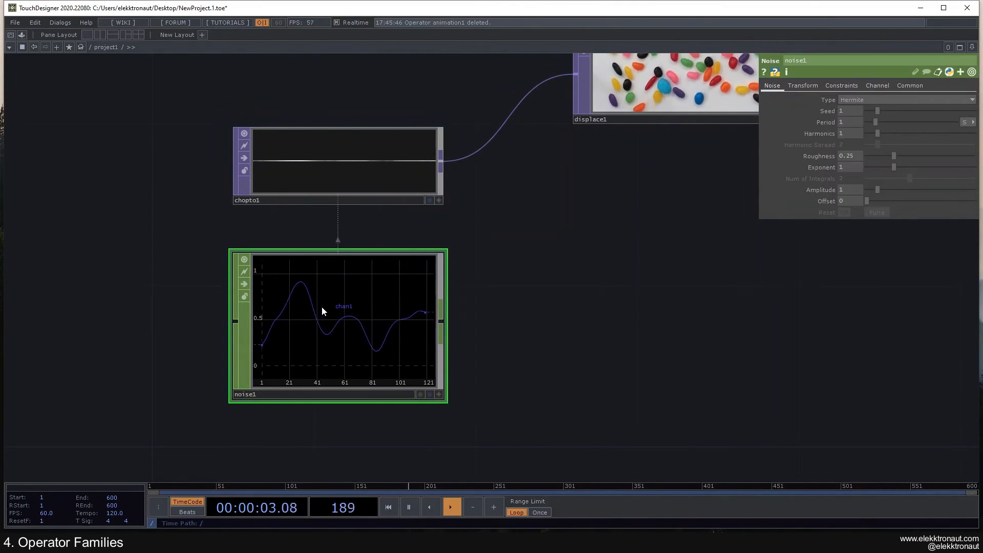
scroll(322, 307, down, 3)
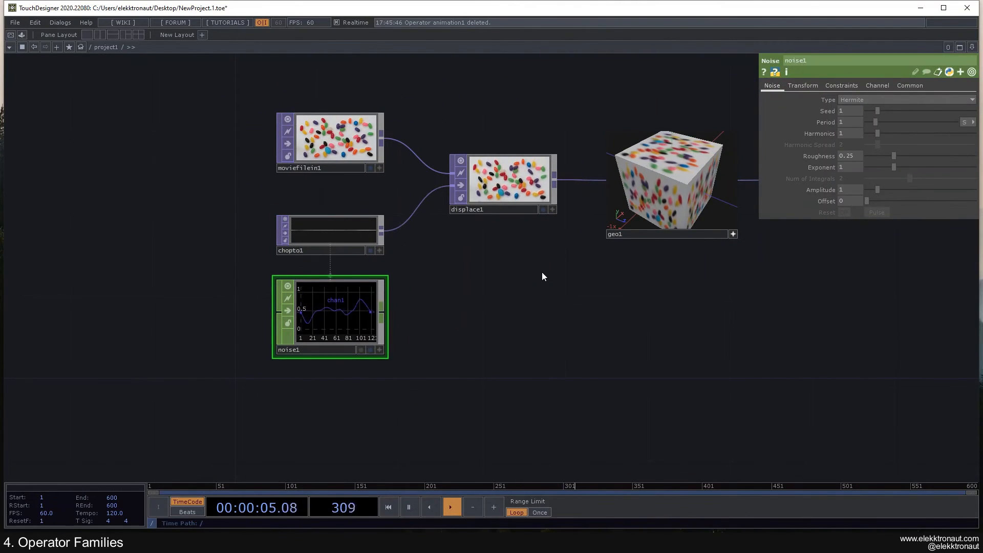
Inspect the moving noise1 curve up close, then select chopto1 and inspect the brightness variations along its pixel line
scroll(389, 305, up, 3)
drag(495, 301, 570, 322)
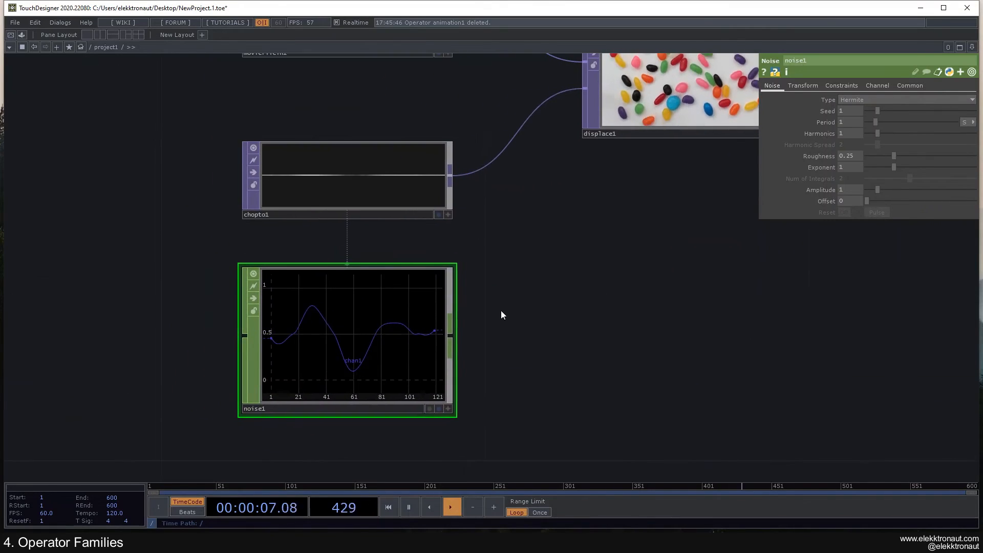
drag(479, 340, 496, 349)
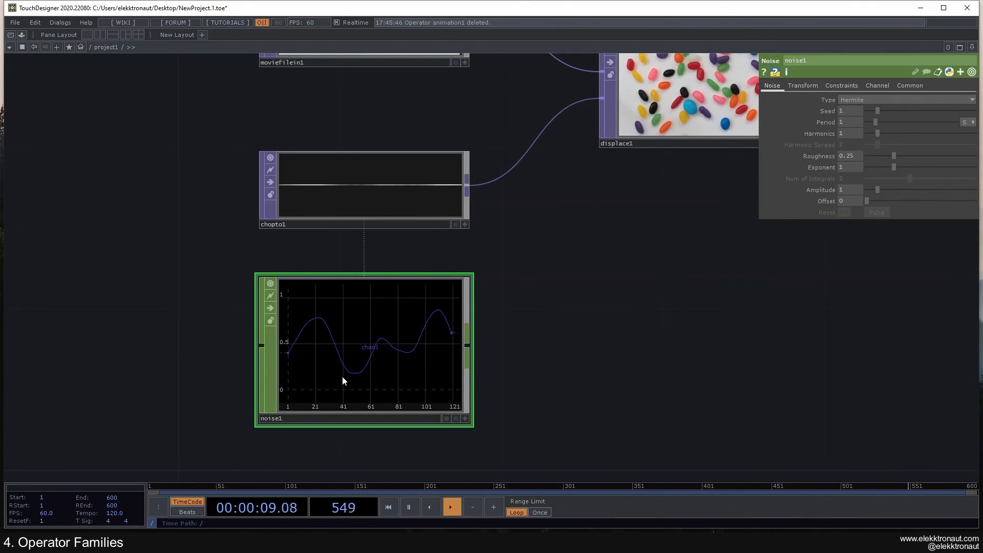
drag(298, 269, 275, 320)
scroll(329, 344, up, 2)
drag(356, 360, 352, 461)
scroll(357, 309, up, 6)
click(355, 312)
scroll(354, 312, down, 4)
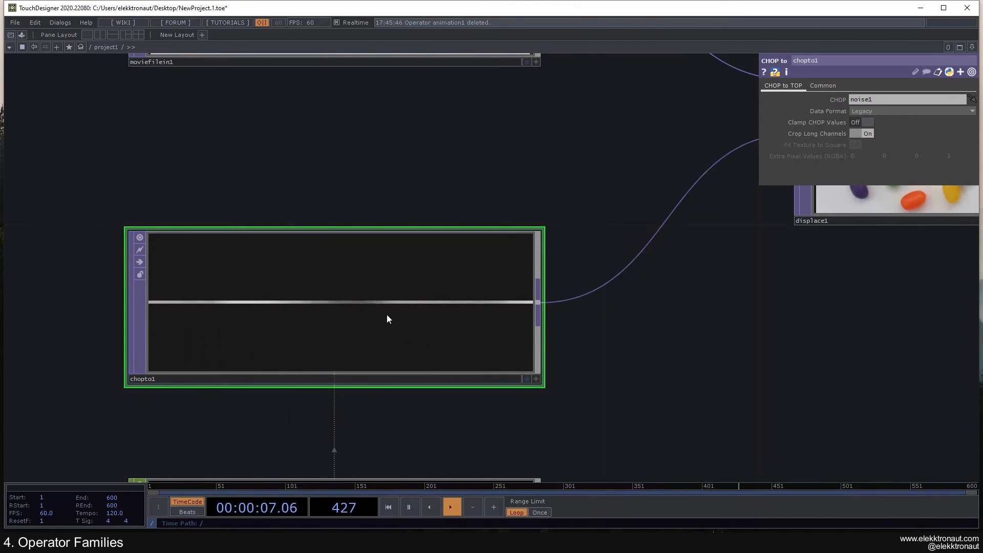
Select noise1 and chopto1 in turn to compare the channel's curve with the greyscale values in the converted image
scroll(388, 309, down, 4)
drag(569, 305, 525, 200)
click(380, 357)
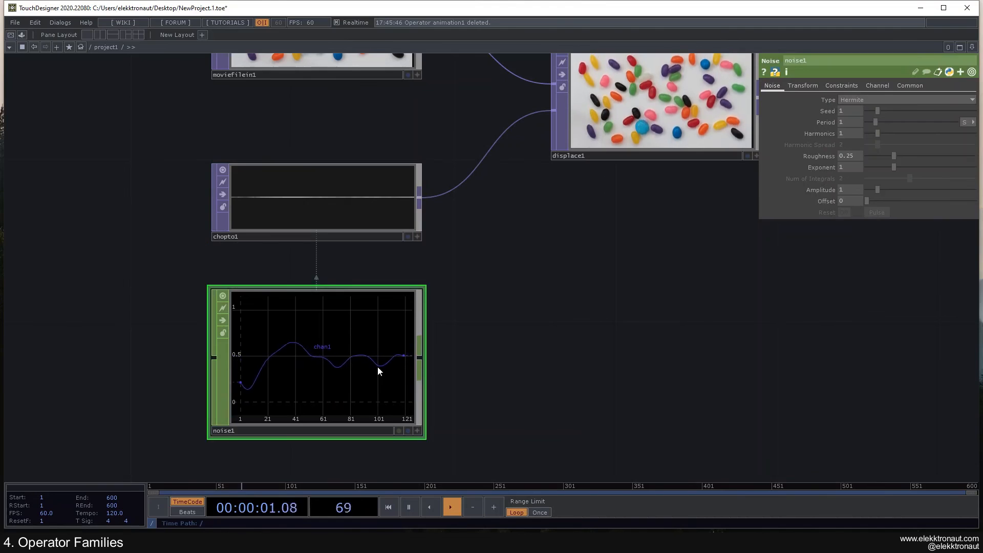
scroll(303, 337, up, 3)
click(299, 161)
scroll(298, 160, up, 3)
scroll(440, 256, up, 3)
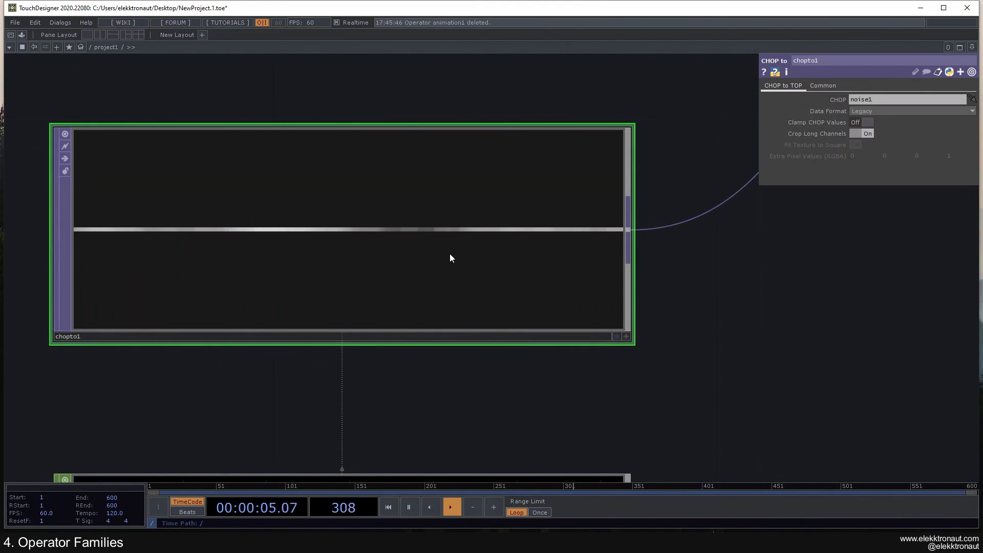
scroll(449, 254, down, 5)
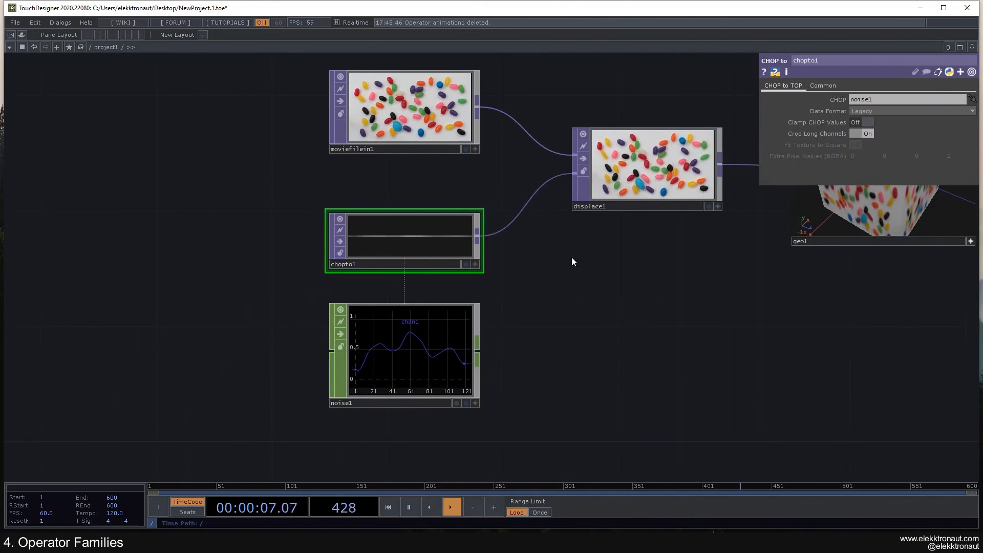
Survey the whole network from the sources through geo1 to out1, and select moviefilein1 to show its parameters
drag(576, 257, 332, 245)
scroll(332, 248, down, 2)
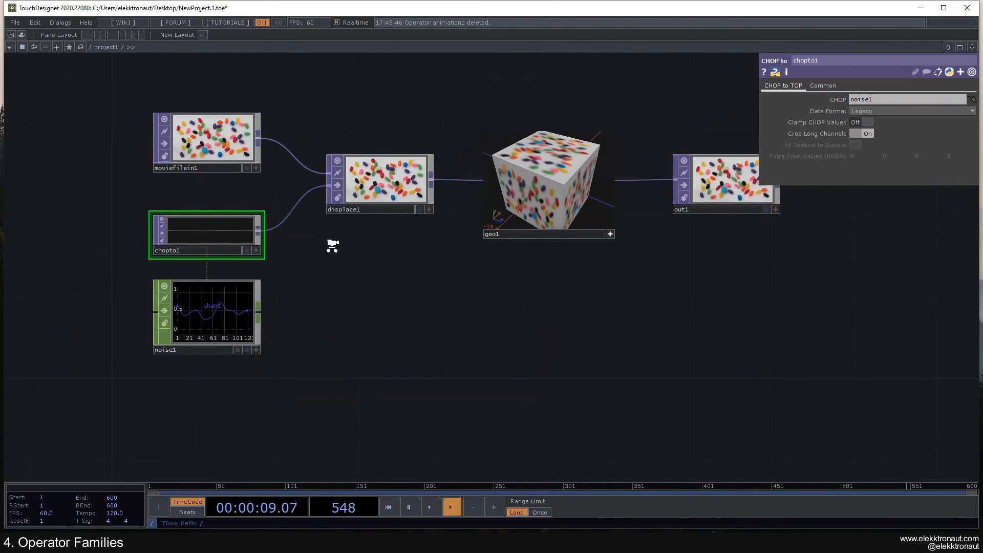
scroll(333, 244, down, 2)
drag(335, 244, 292, 257)
click(182, 169)
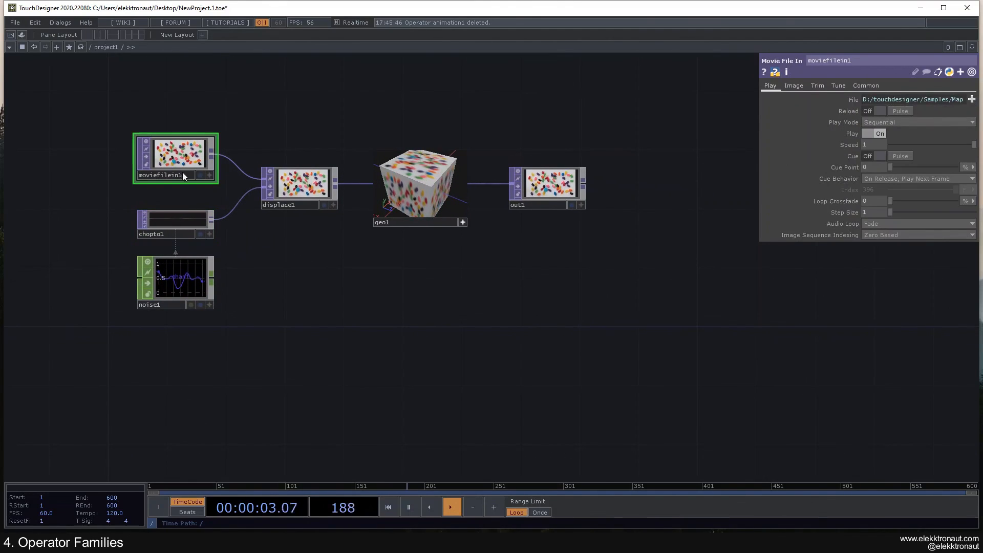